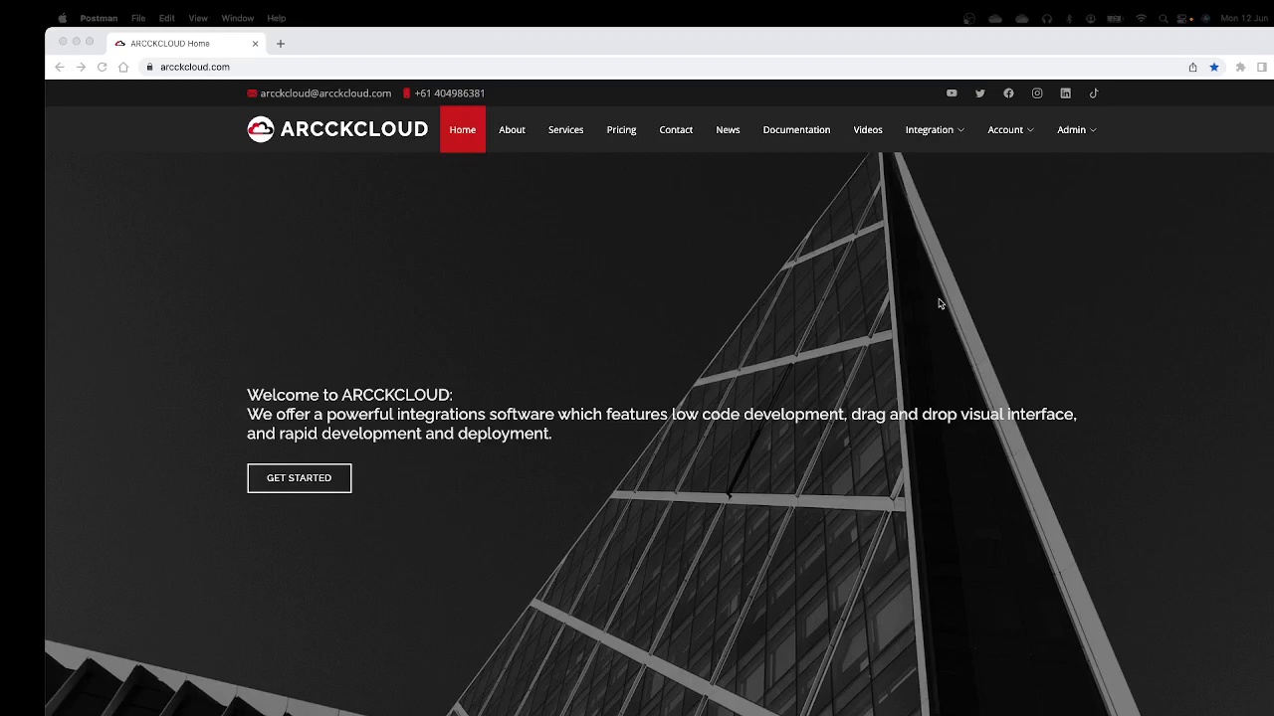
Step: Open the Orchestration Designer and place a Web Server component on the empty canvas
left_click(933, 142)
mouse_move(933, 139)
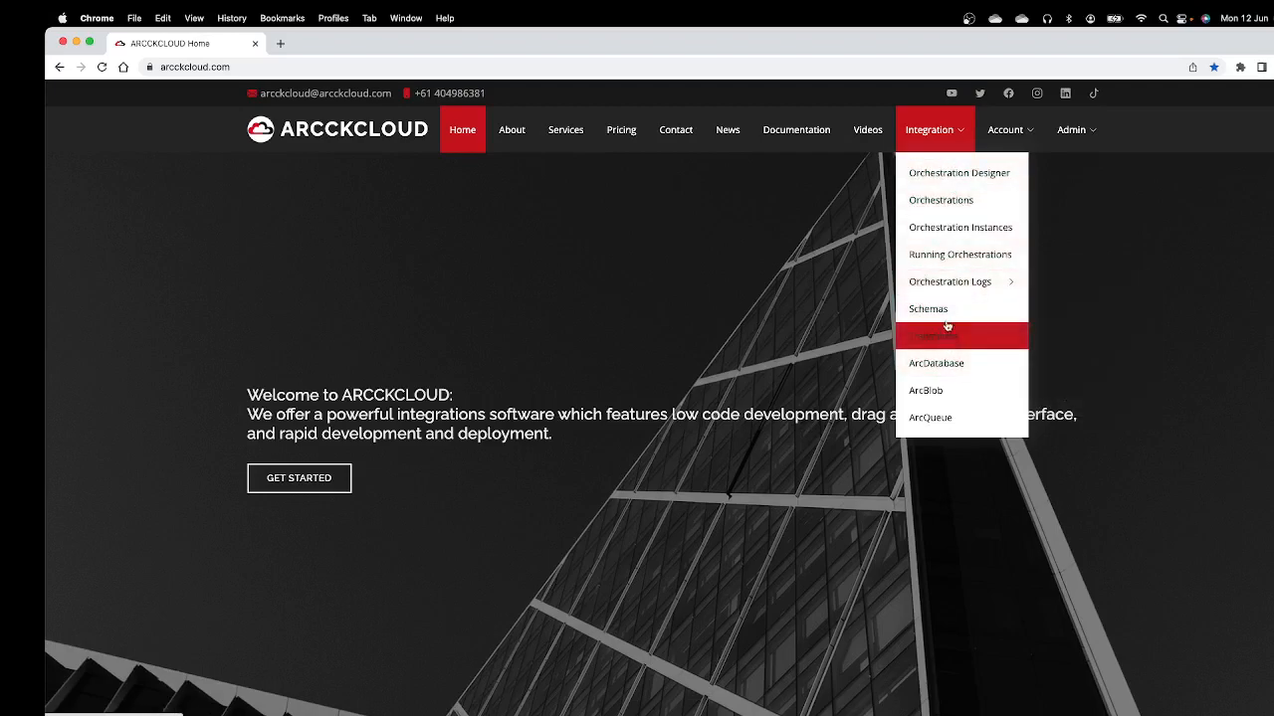
mouse_move(943, 287)
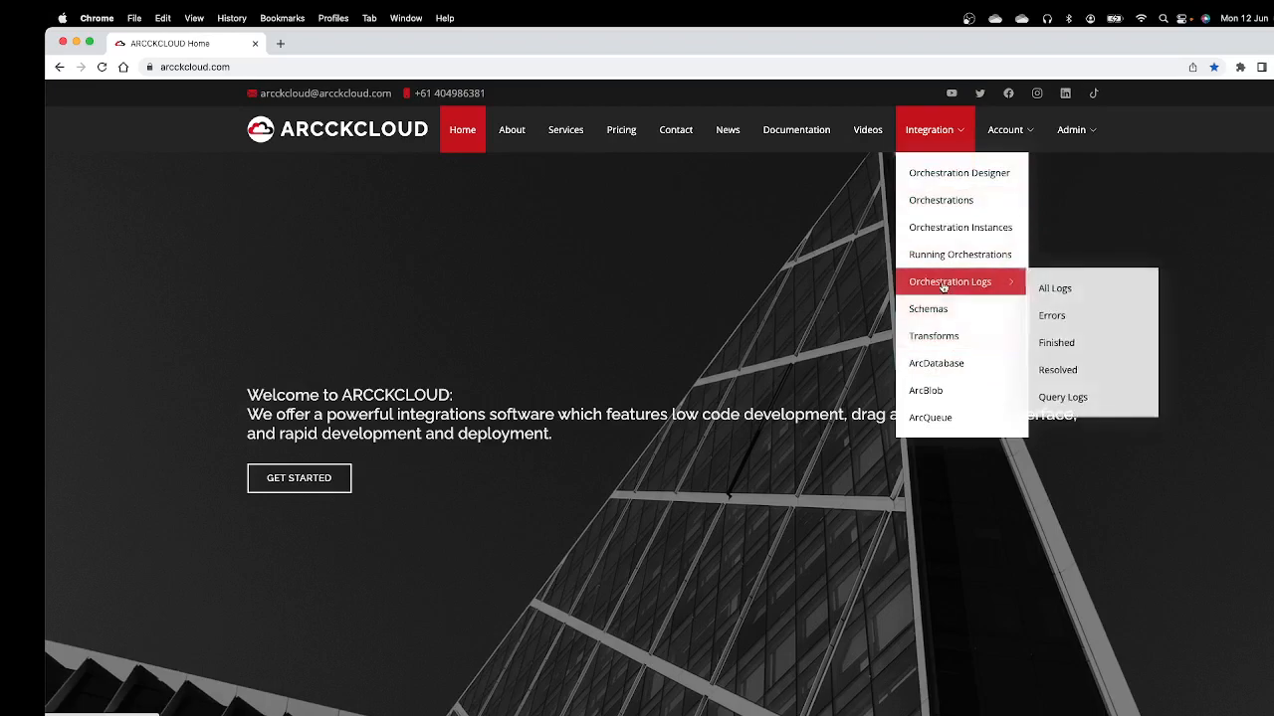
left_click(948, 179)
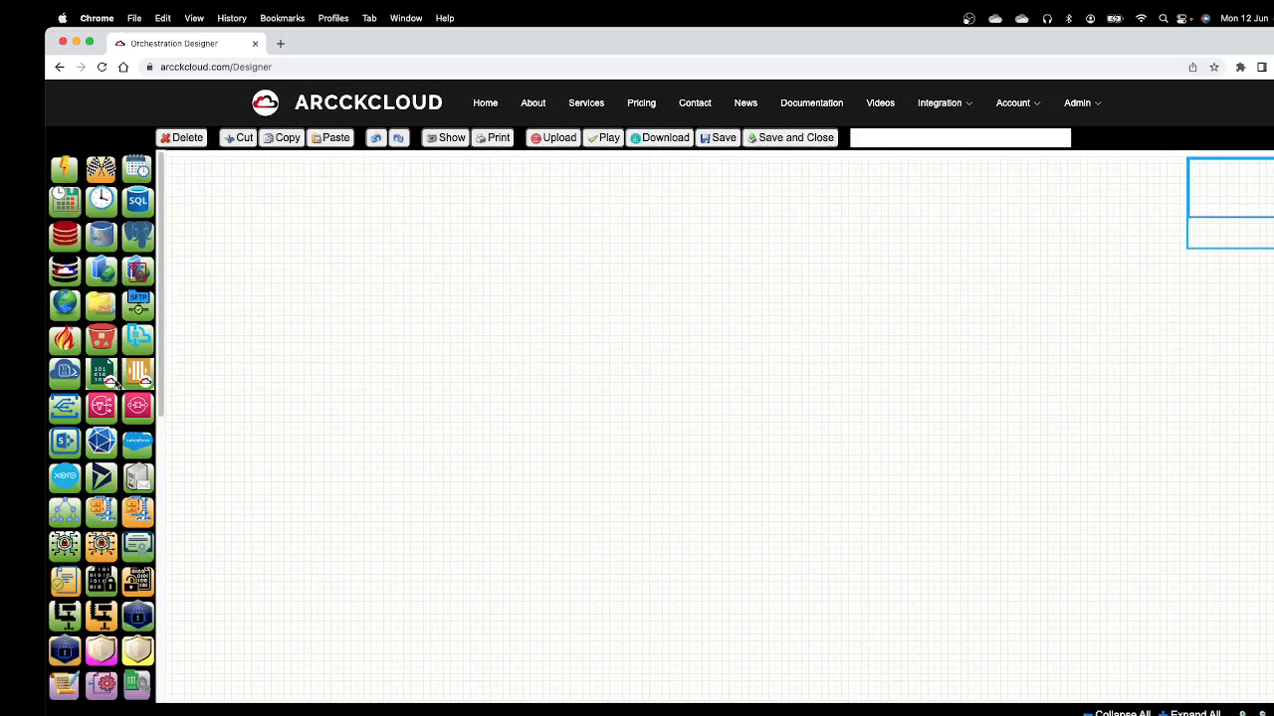
left_click_drag(99, 273, 338, 305)
mouse_move(395, 351)
left_mouse_down()
mouse_move(442, 343)
mouse_move(416, 342)
left_mouse_up()
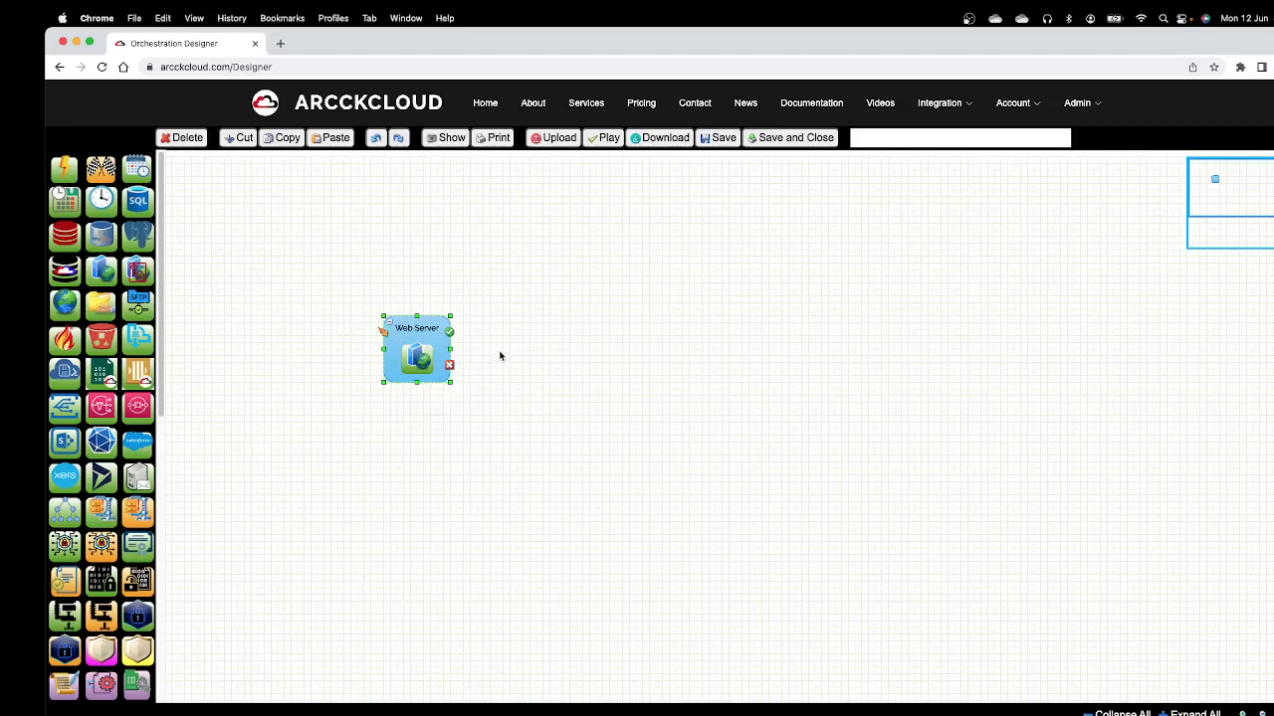
Step: Open the account's Secrets page in a new browser tab and start creating a new secret
mouse_move(1005, 120)
right_click(1017, 207)
left_click(1035, 215)
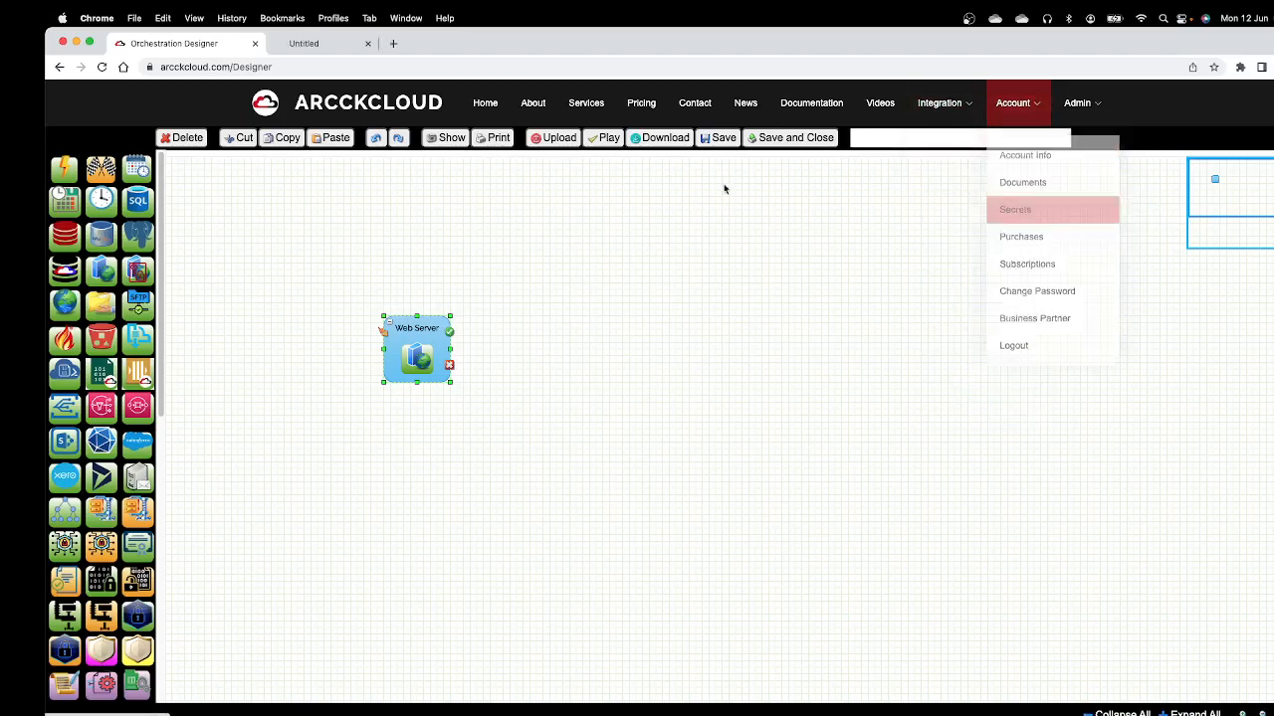
left_click(364, 44)
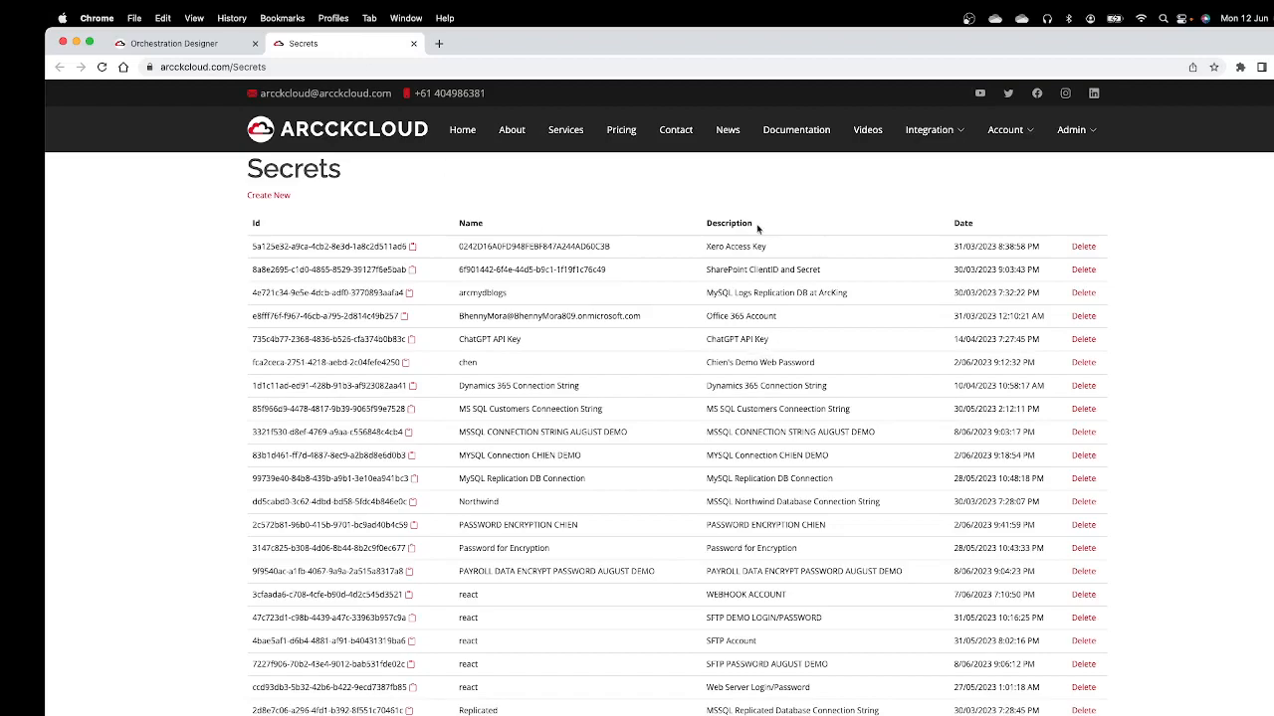
left_click(267, 197)
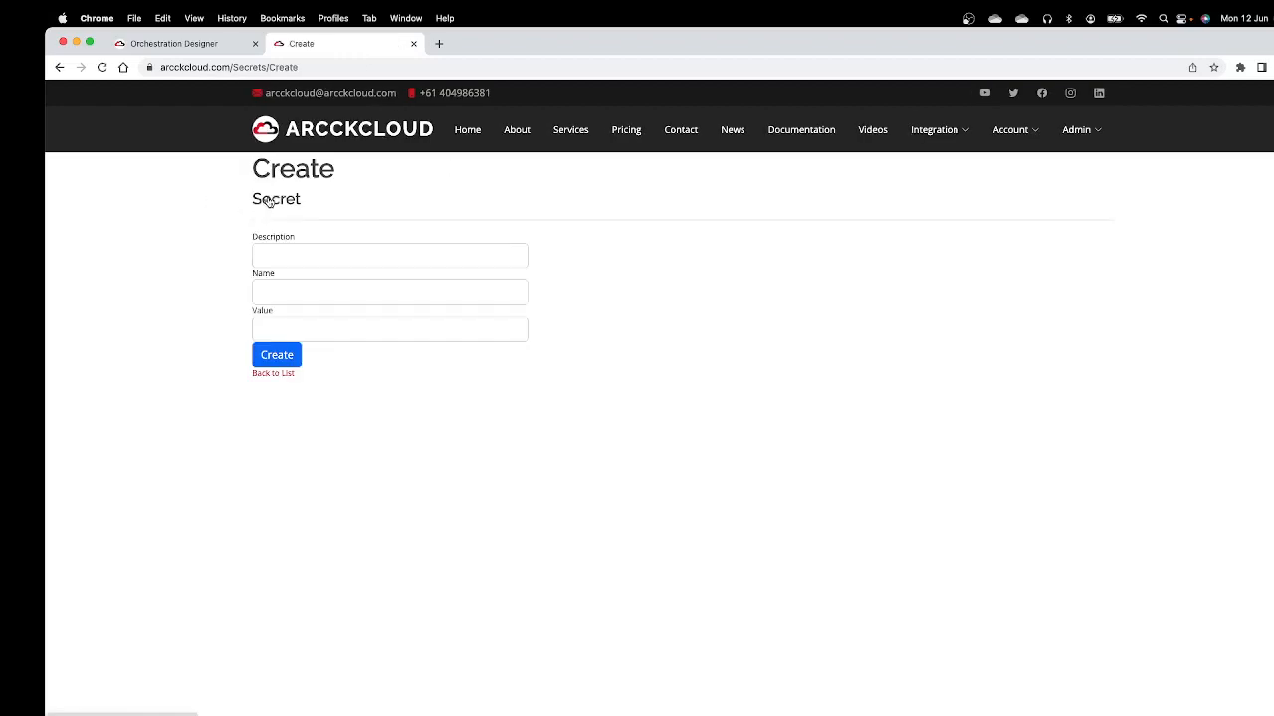
Step: Set the new secret's description to "WEB SERVER AUTHENTICATION FOR ARCDATABASE DEMO"
left_click(328, 254)
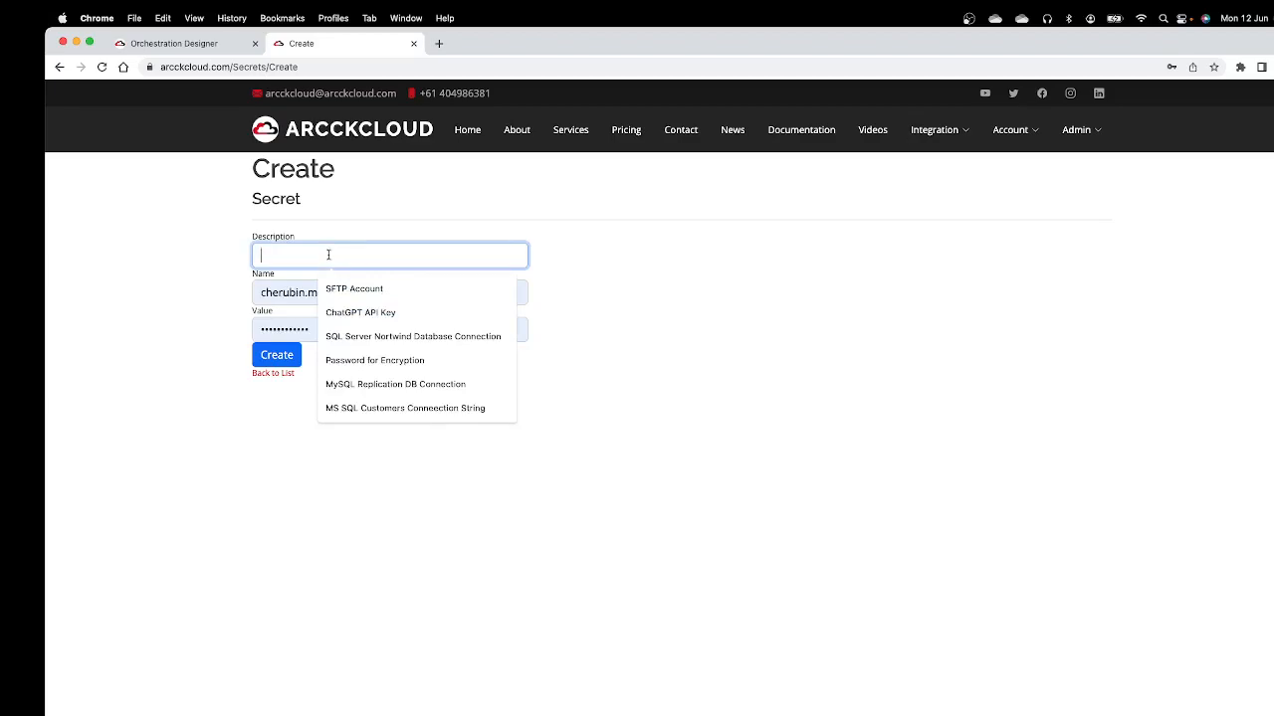
type("WEB SER")
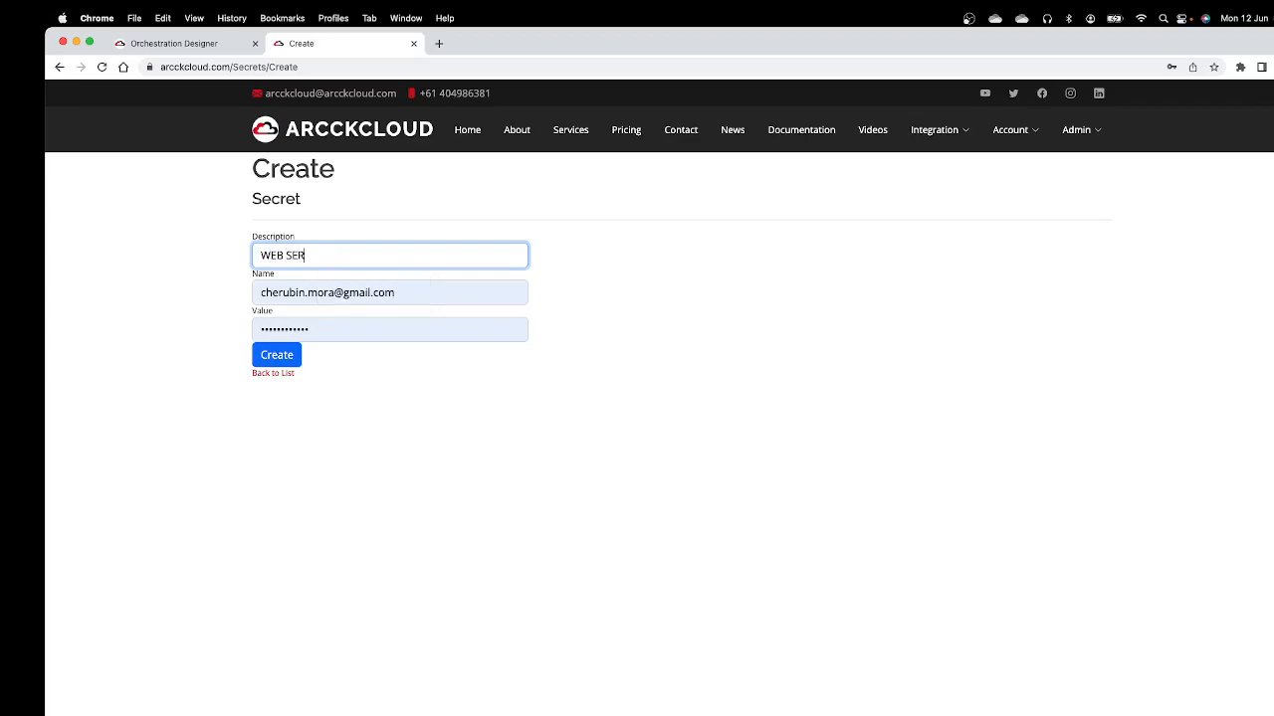
type("VER AUTHENTICATION FOR AR")
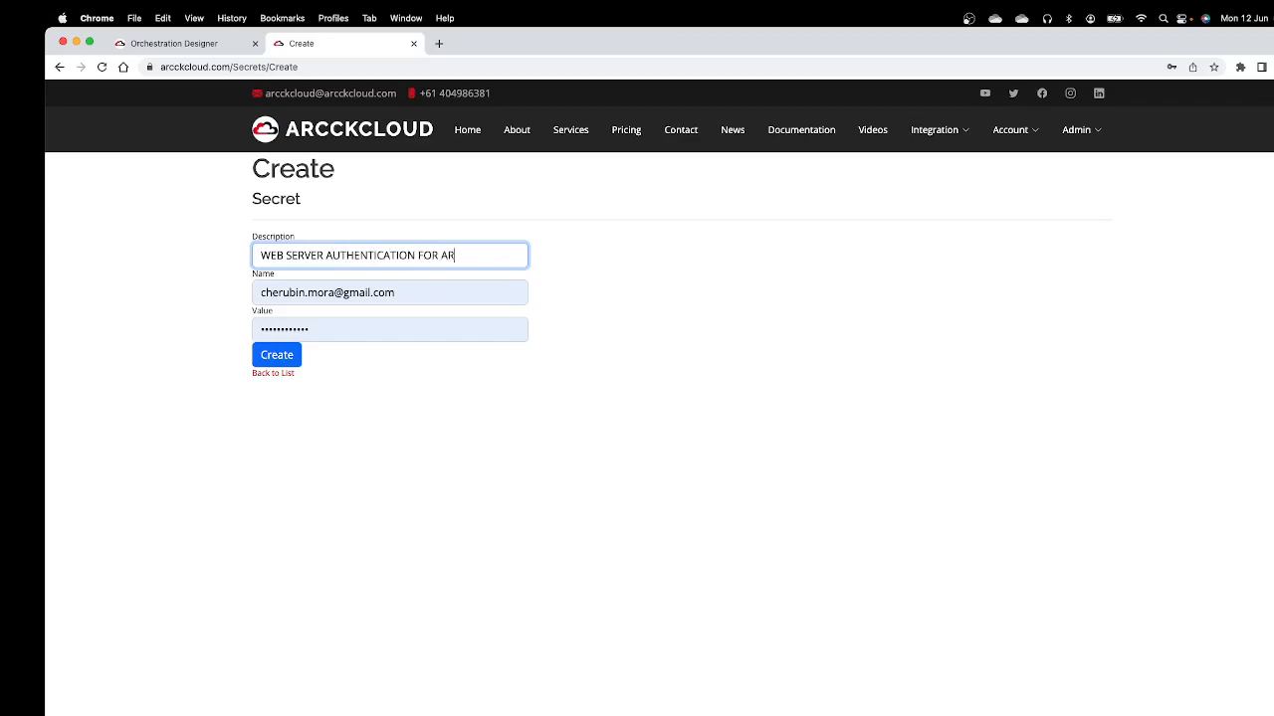
type("CDATABASE D")
key("BackSpace")
type("DEMO")
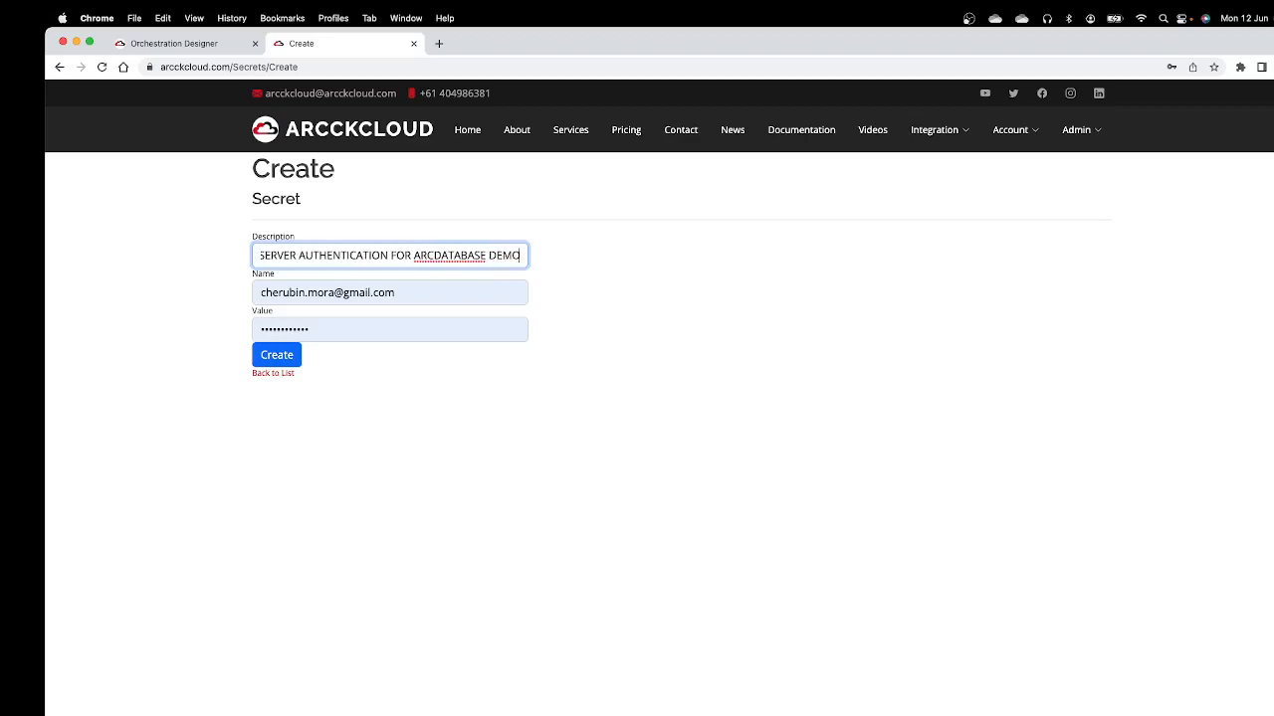
Step: Replace the autofilled name of the secret with "react"
left_click(419, 298)
key("super+a")
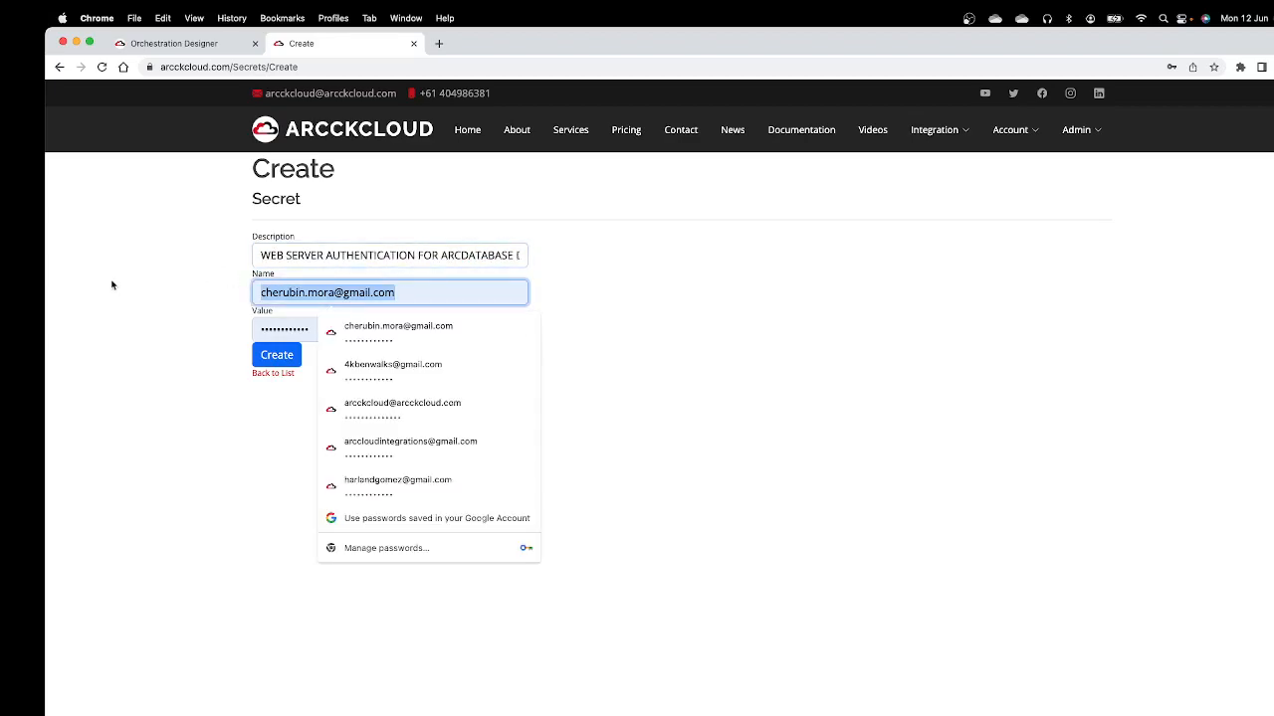
type("a")
key("BackSpace")
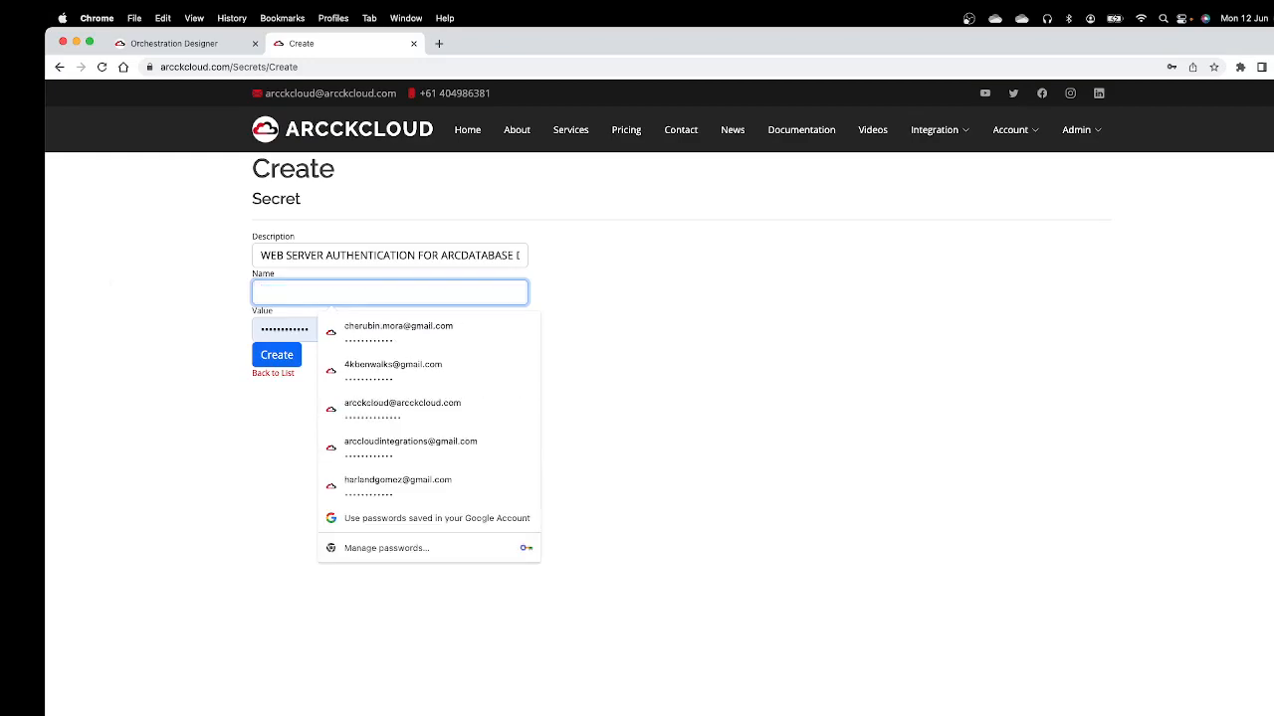
type("react")
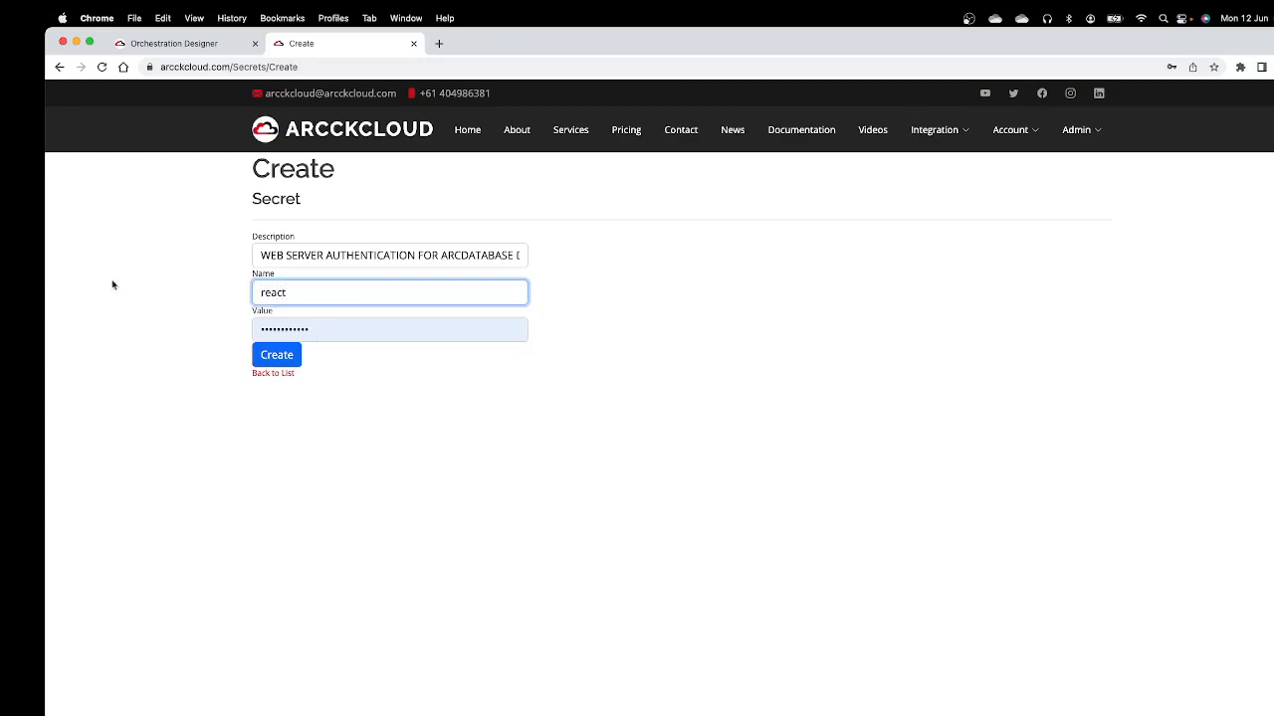
Step: Replace the secret's value with the web server password, create the secret and decline to have the browser save the password
left_click(372, 332)
key("super+a")
left_click(277, 355)
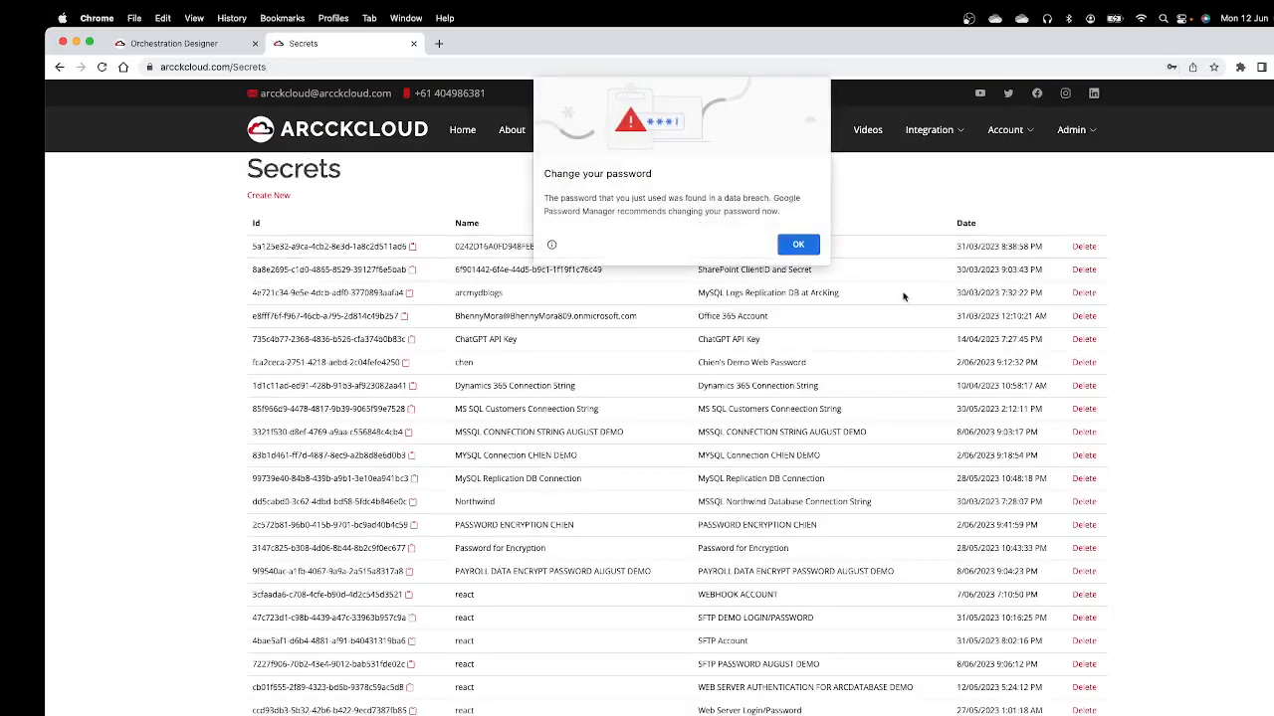
left_click(811, 249)
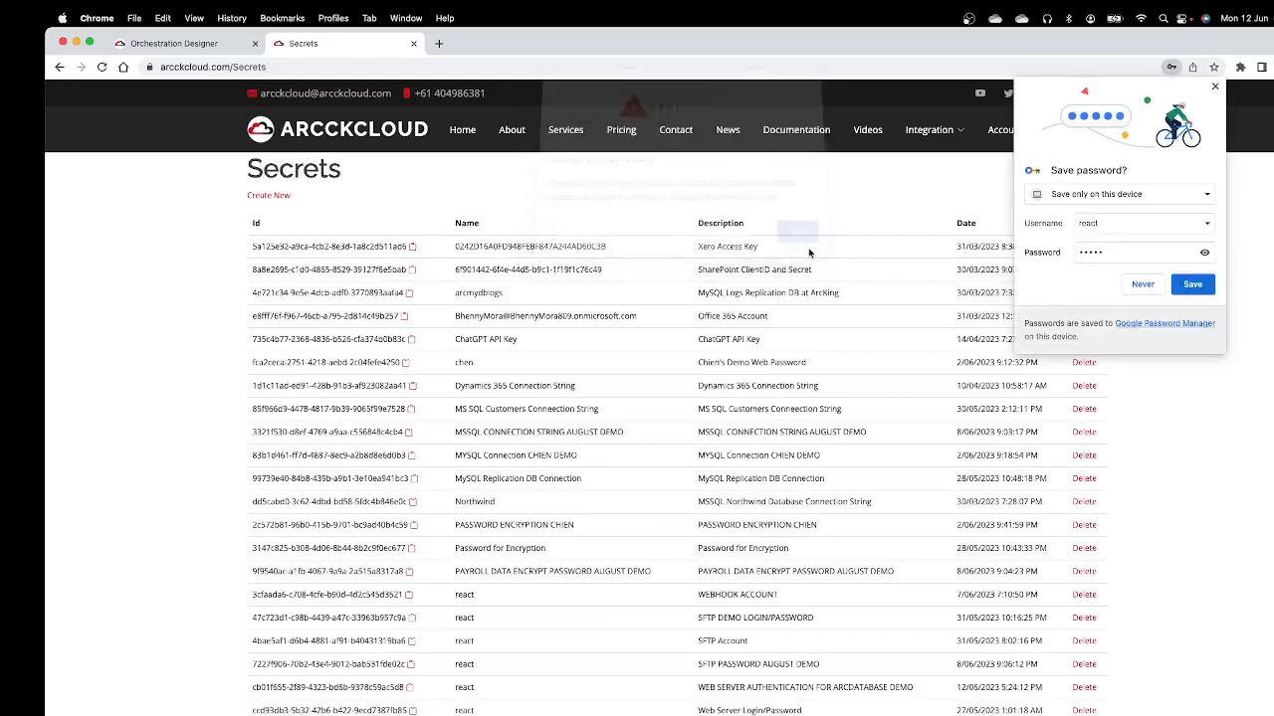
left_click(1143, 286)
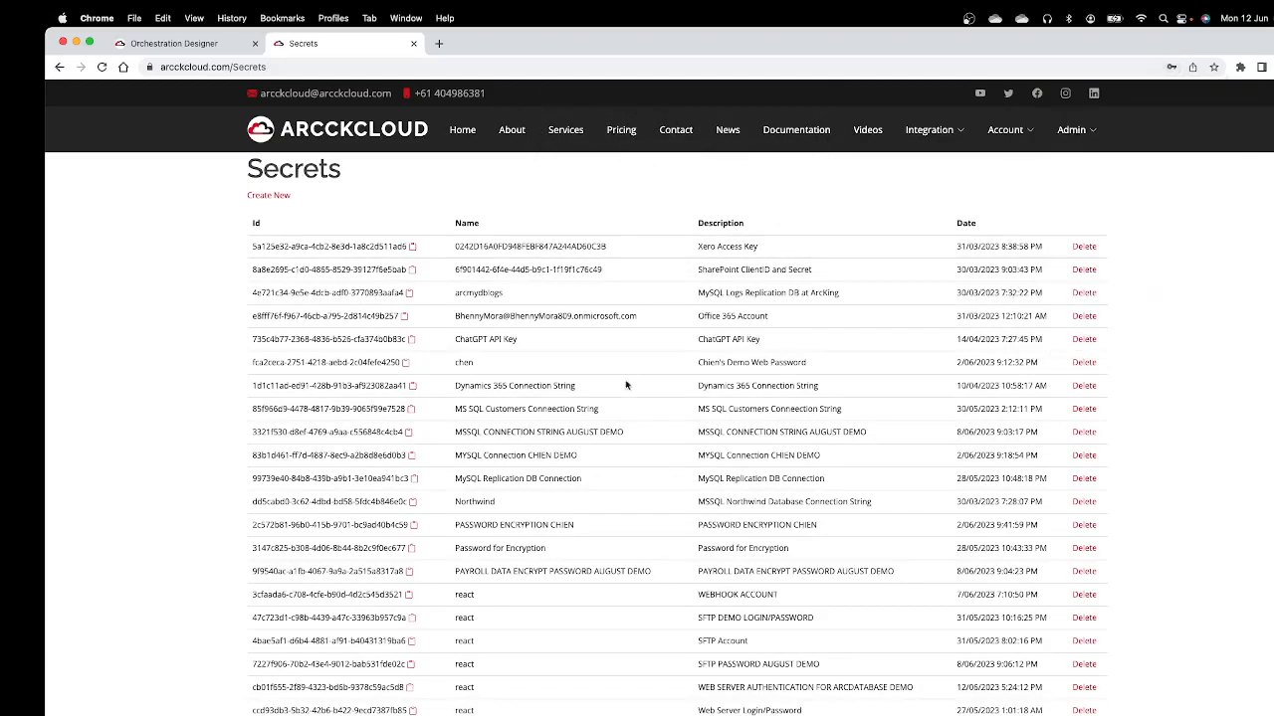
Step: Search the Secrets page for "arcdata" and copy the ID of the ArcDatabase demo web server secret
scroll(621, 395, "down", 2)
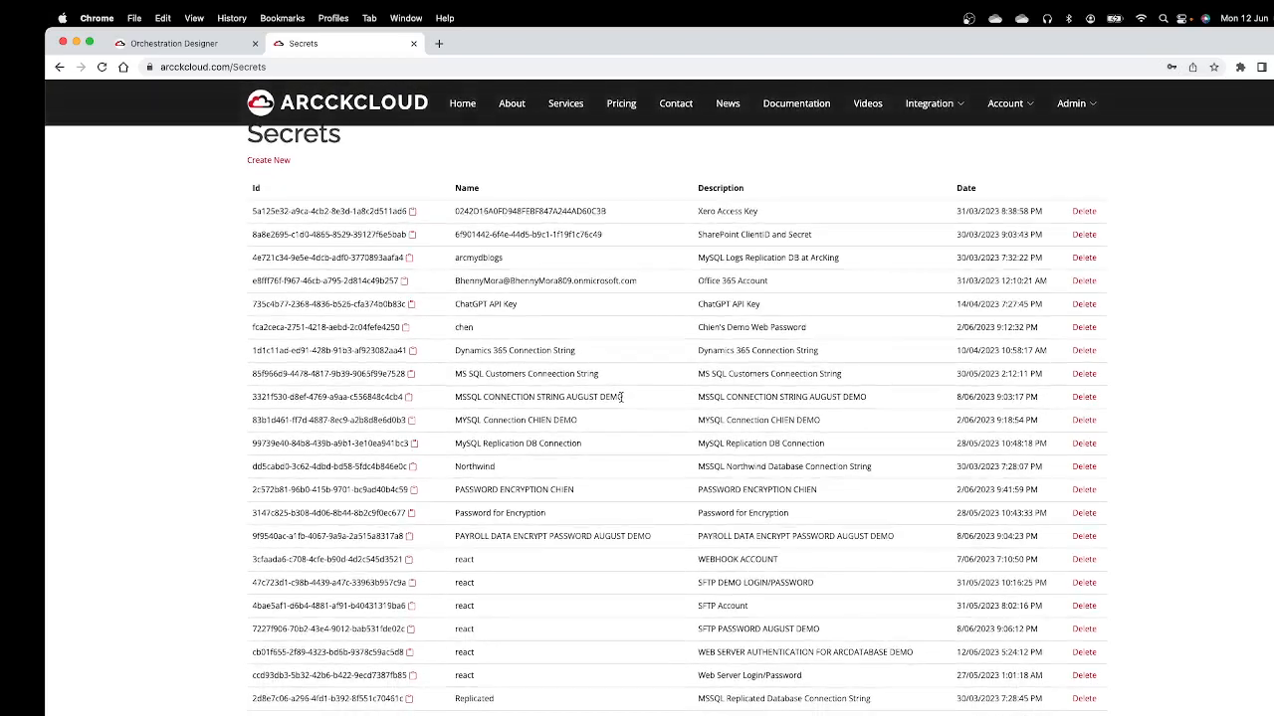
scroll(621, 397, "up", 2)
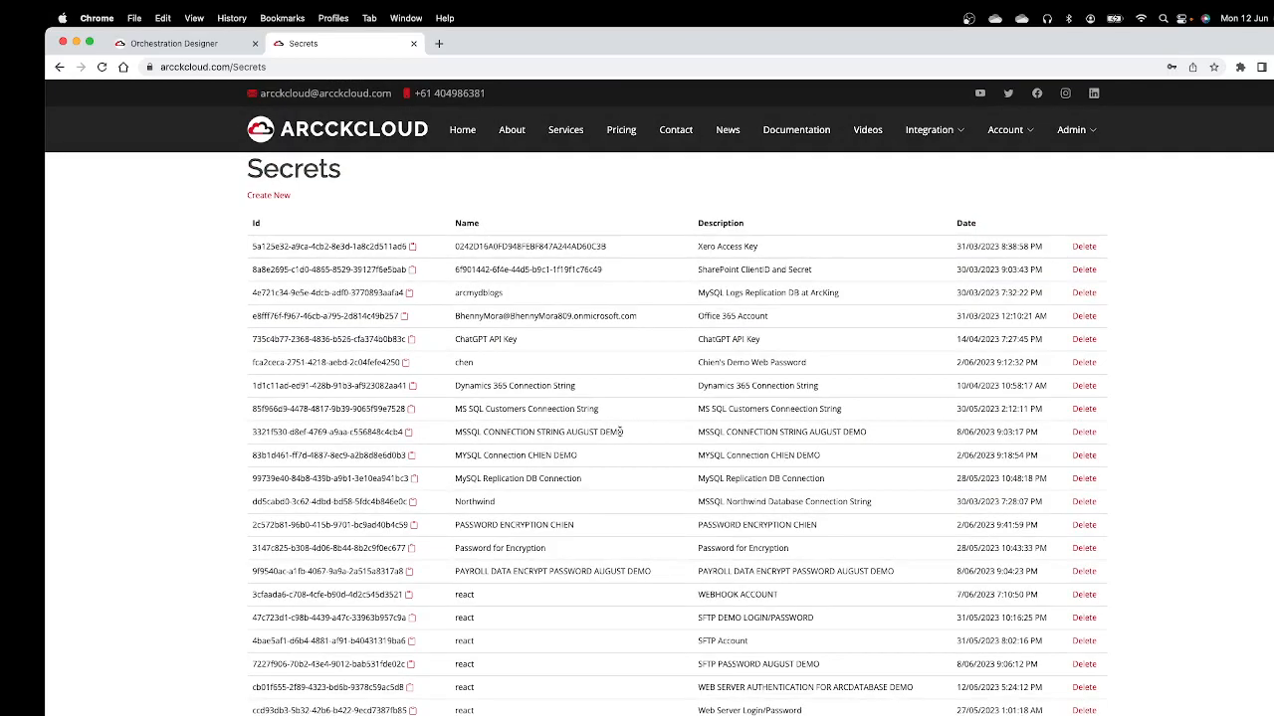
scroll(620, 432, "down", 2)
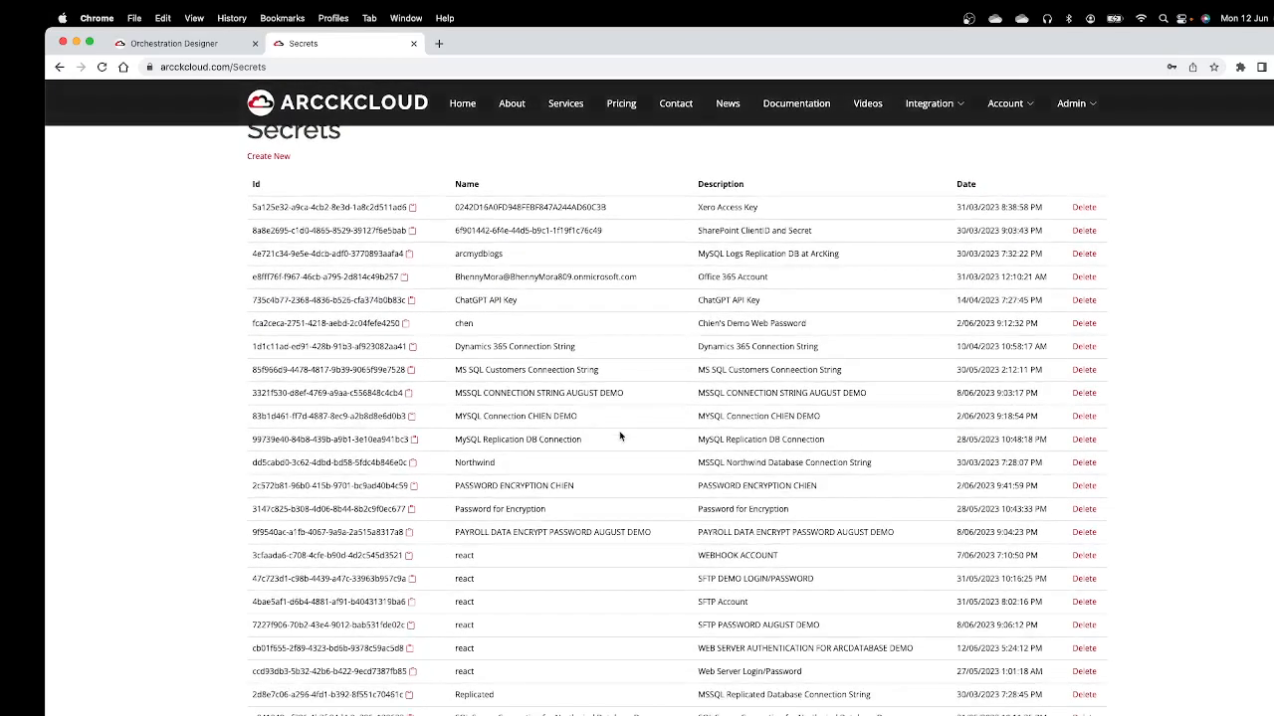
scroll(619, 436, "down", 1)
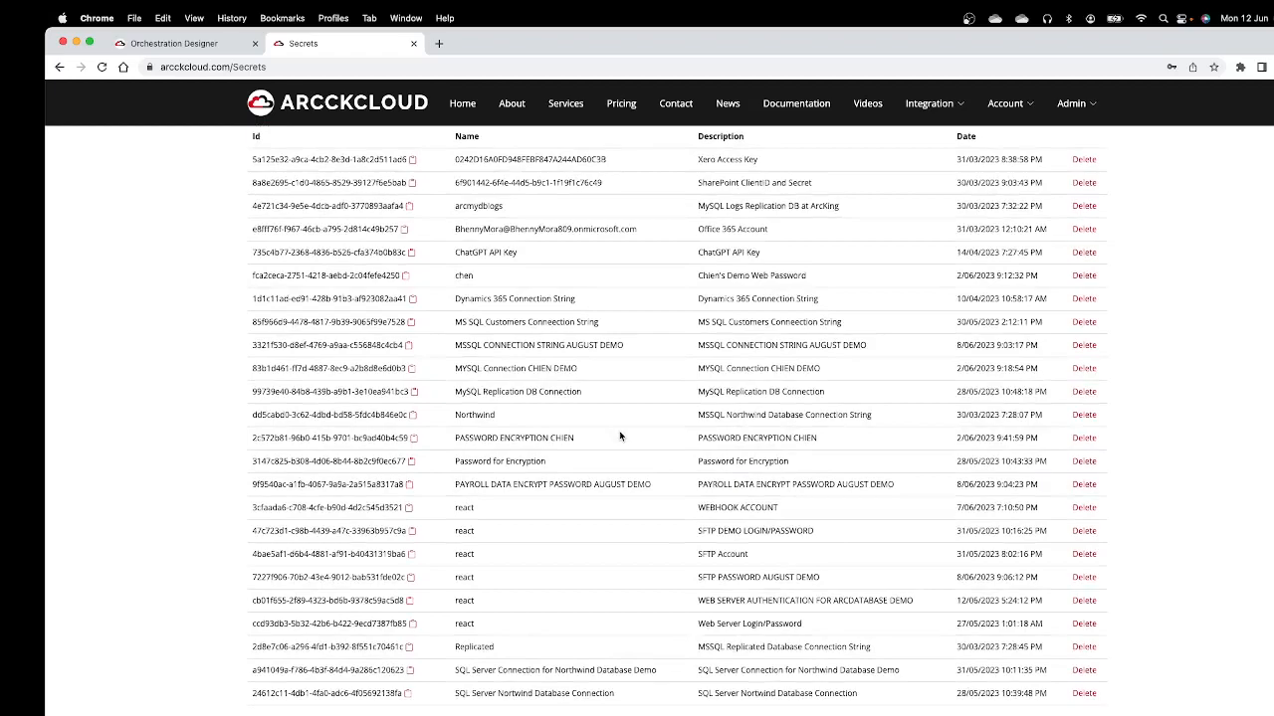
key("super+f")
type("arcdata")
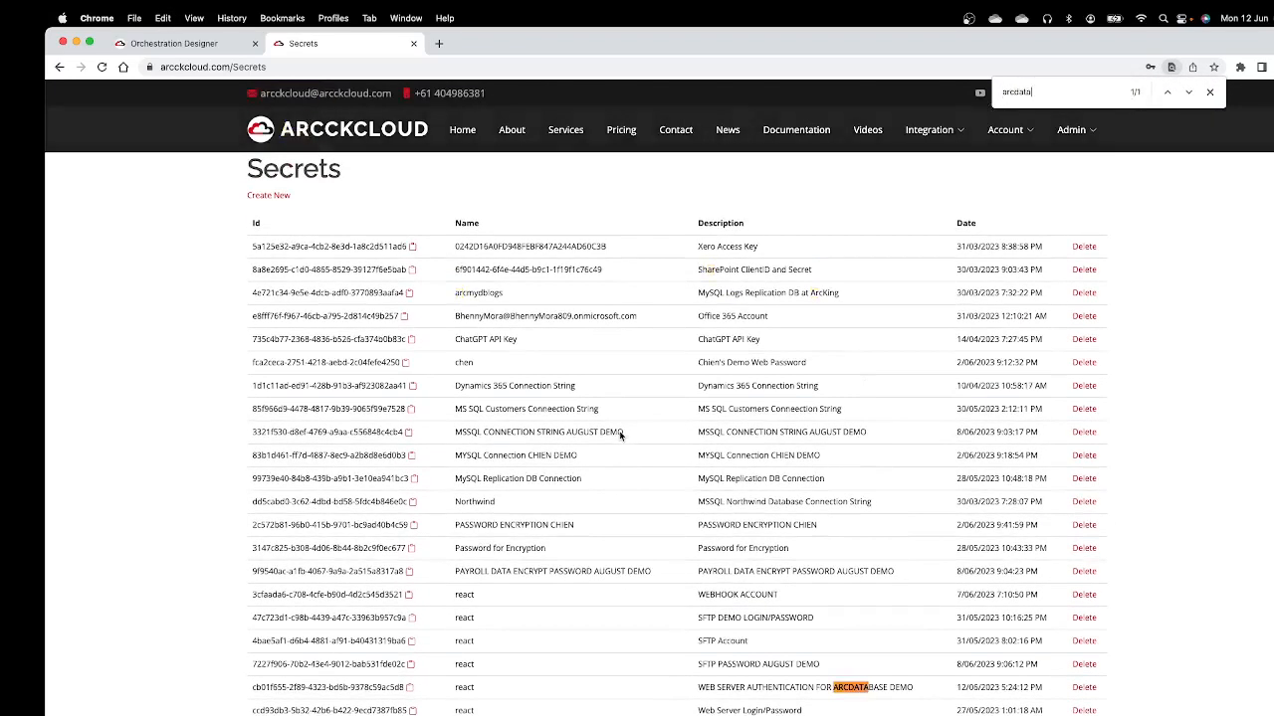
left_click(411, 688)
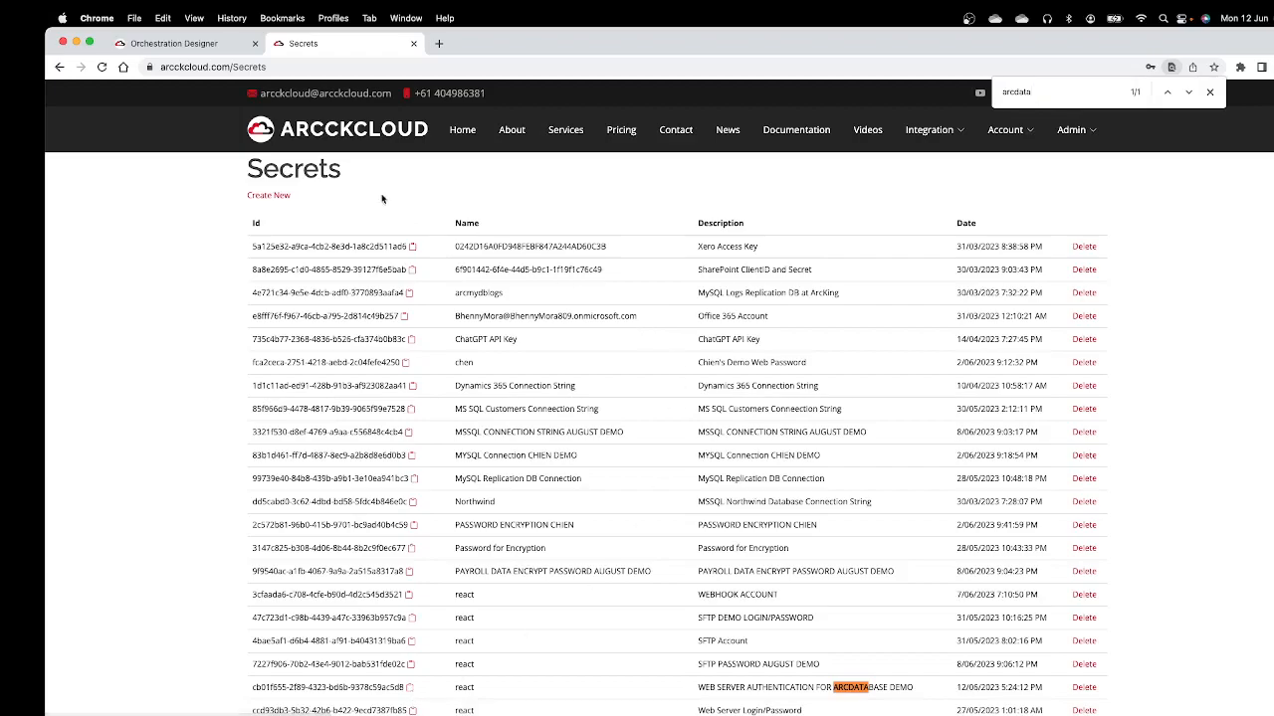
Step: Return to the Orchestration Designer and paste the copied secret ID as the Web Server component's LoginPasswordID, closing its properties
left_click(175, 43)
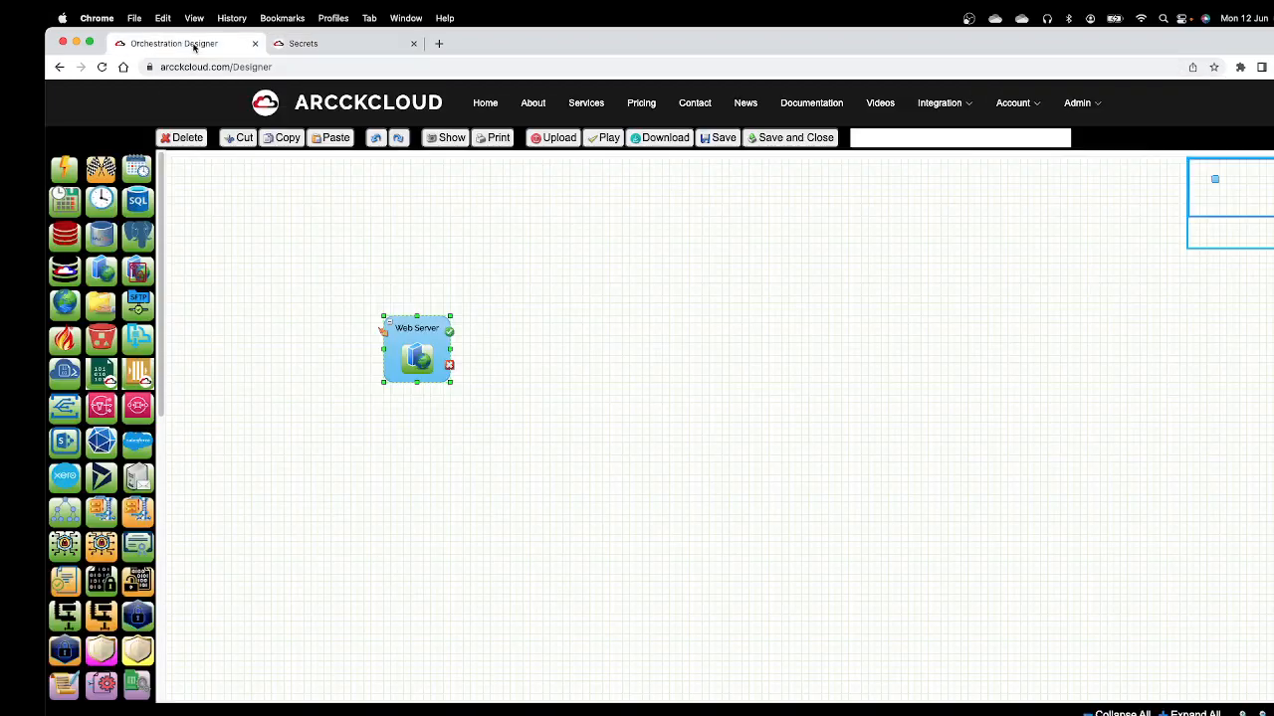
double_click(427, 343)
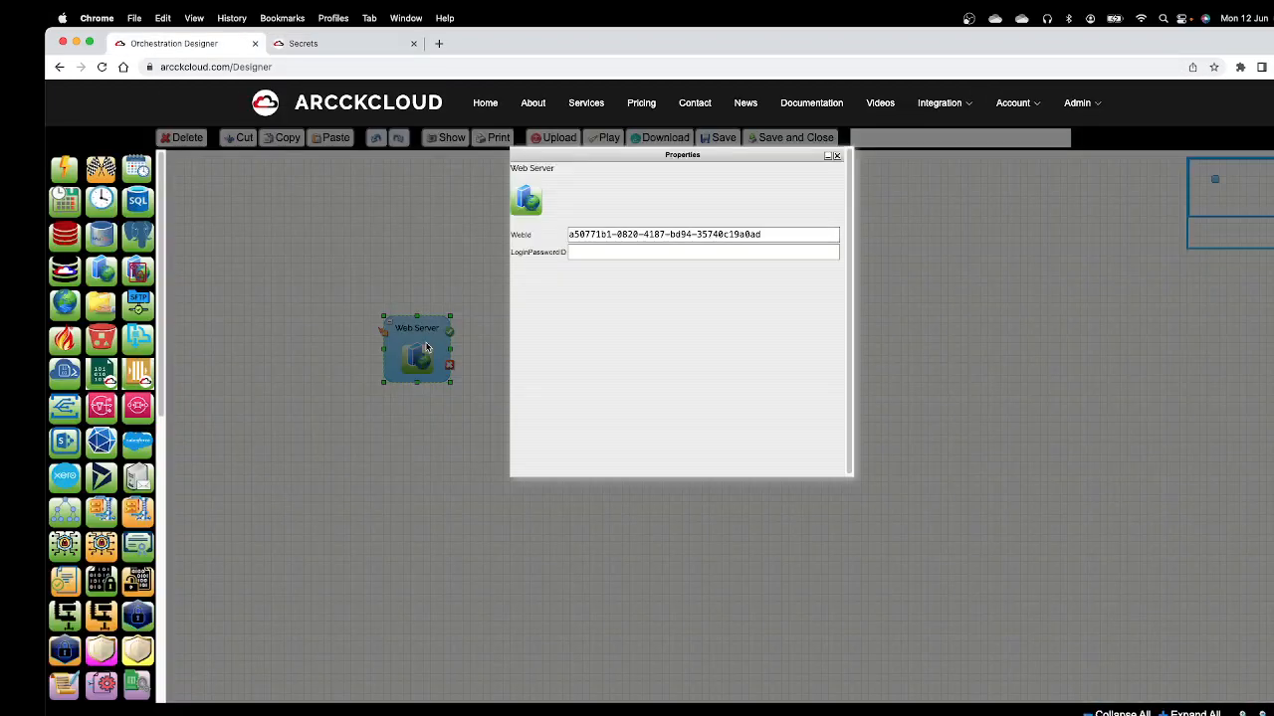
left_click(573, 252)
right_click(575, 252)
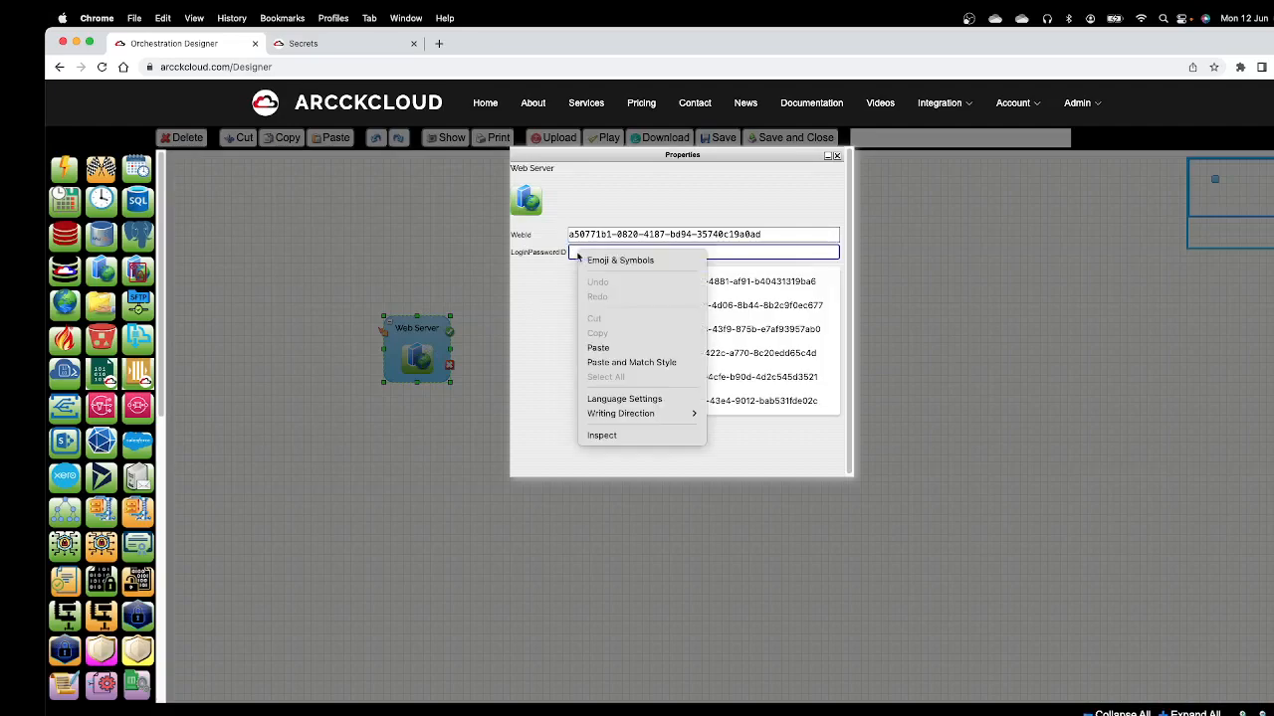
left_click(598, 347)
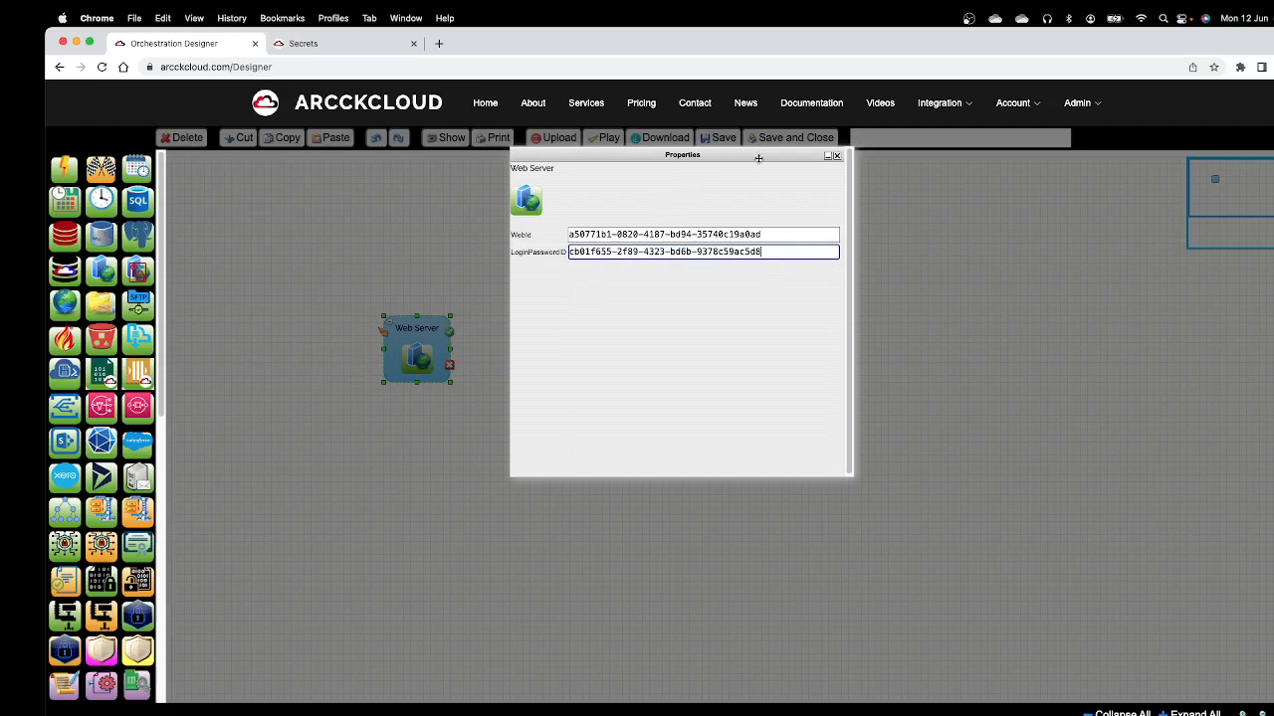
left_click_drag(791, 161, 797, 204)
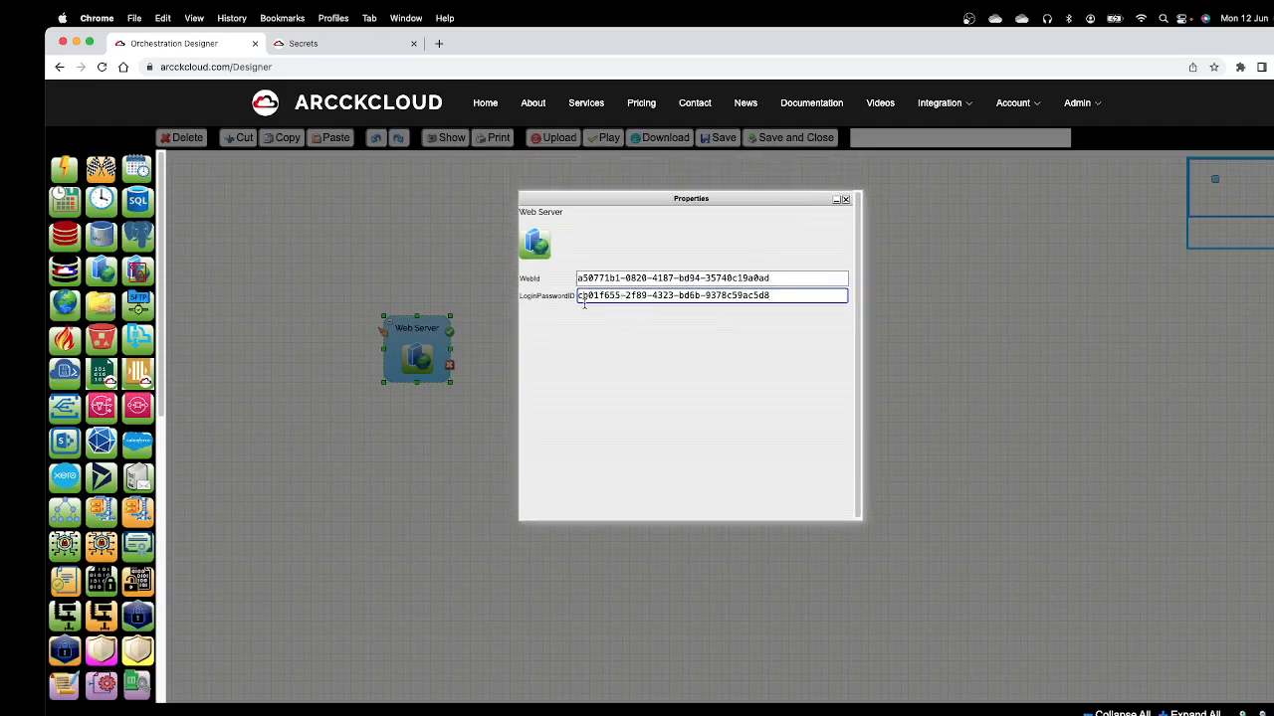
left_click(845, 202)
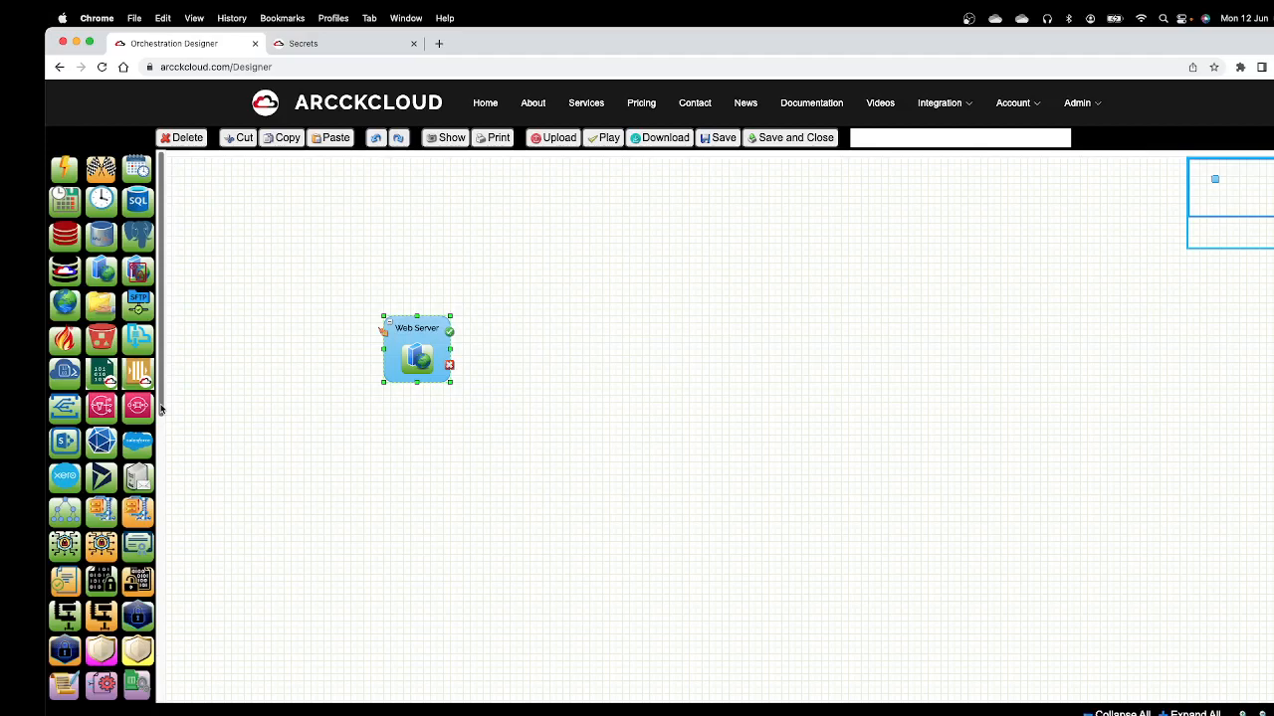
Step: Place an ArcDatabase send component beside the Web Server and connect the Web Server's success output to its input
left_click_drag(160, 408, 182, 603)
left_click_drag(99, 645, 575, 320)
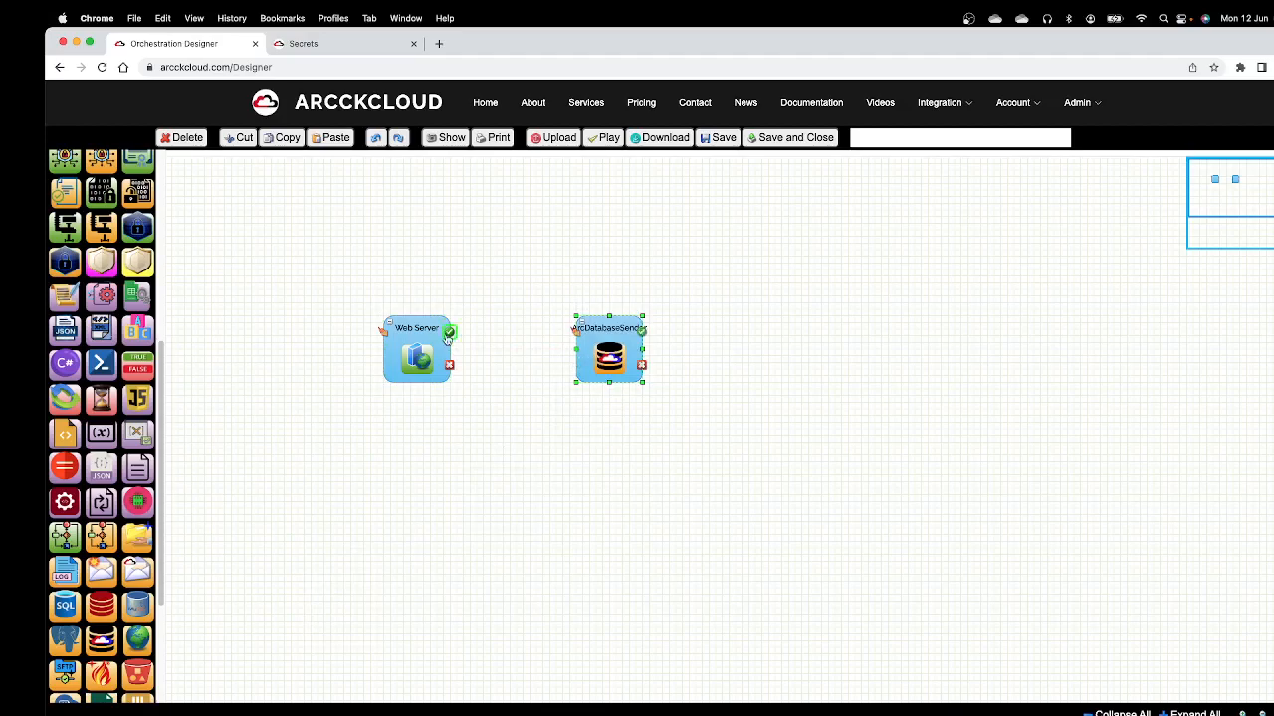
left_click_drag(451, 336, 576, 333)
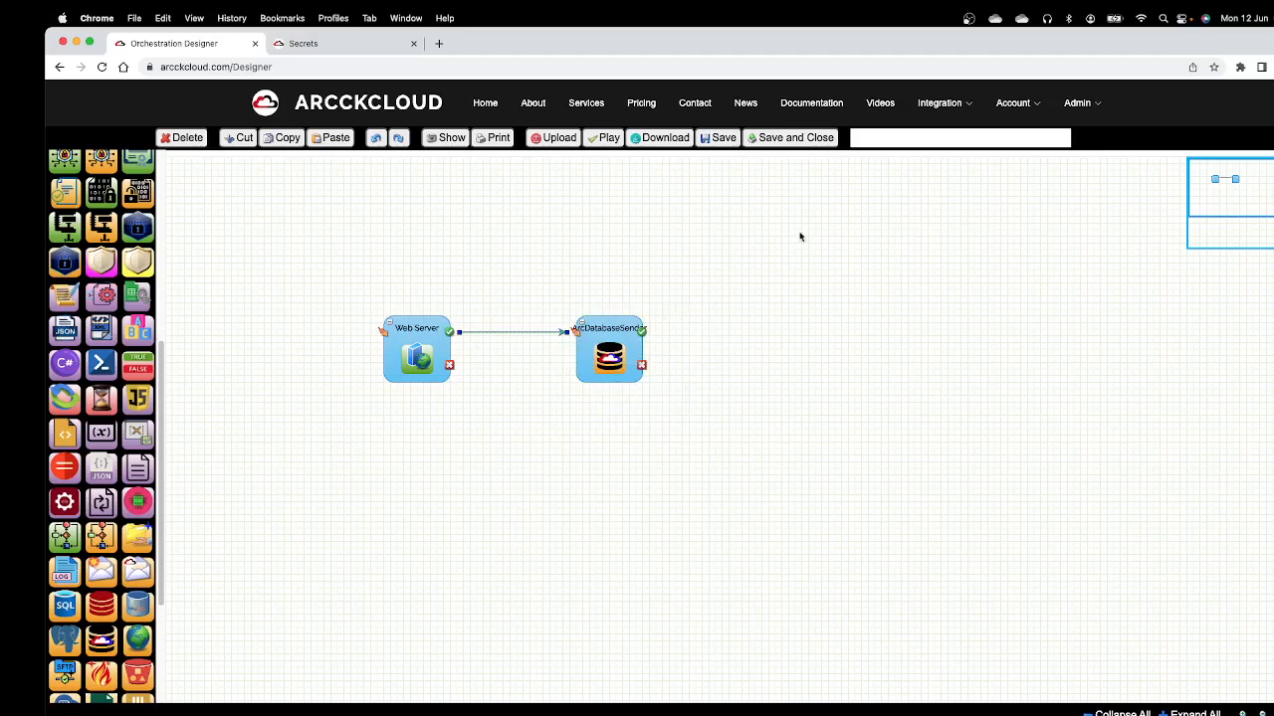
Step: Open the ArcDatabase management page in a new browser tab and switch to it
left_click(925, 108)
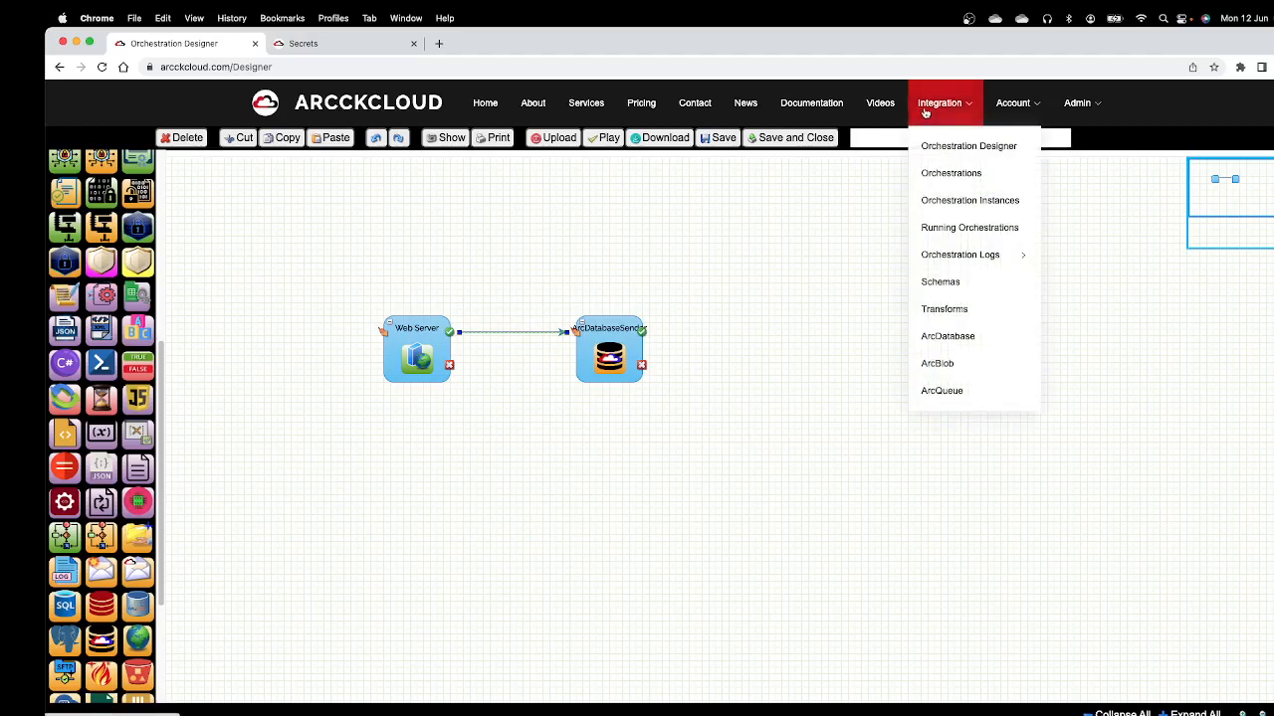
right_click(957, 340)
left_click(978, 351)
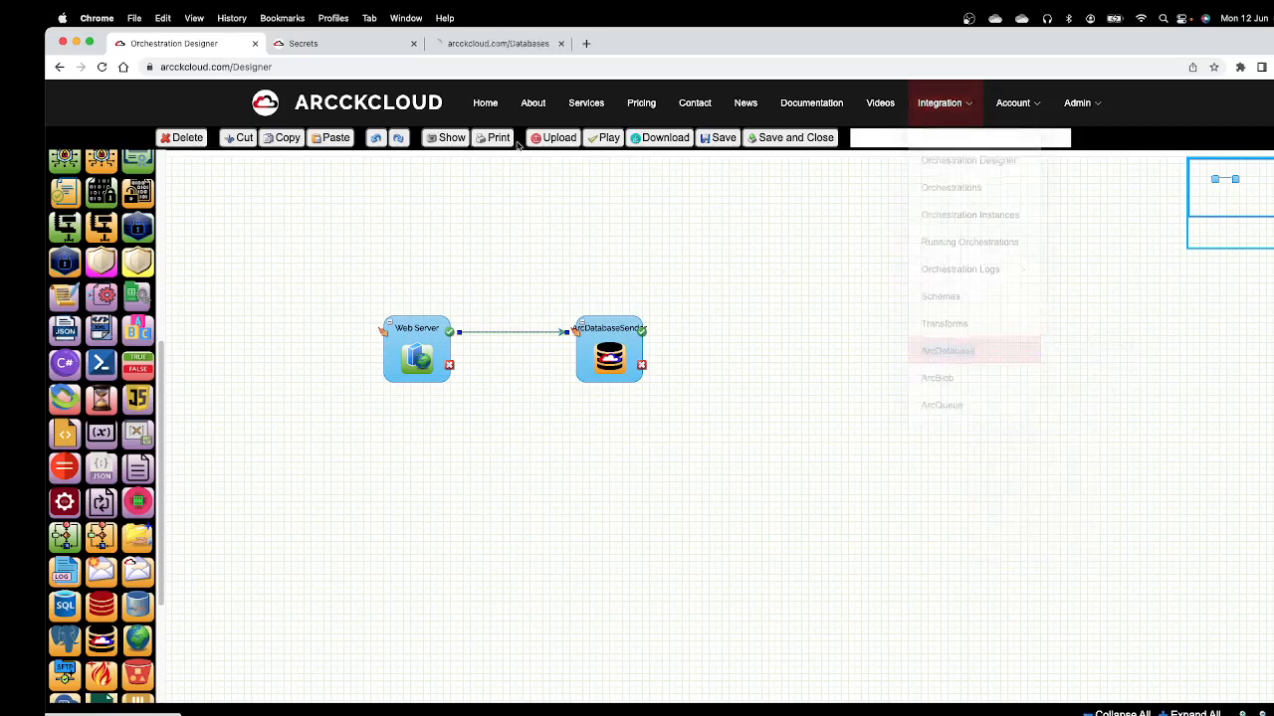
left_click(507, 47)
Step: Create a new ArcDatabase named "ArcDatabase DEMO DB"
left_click(375, 278)
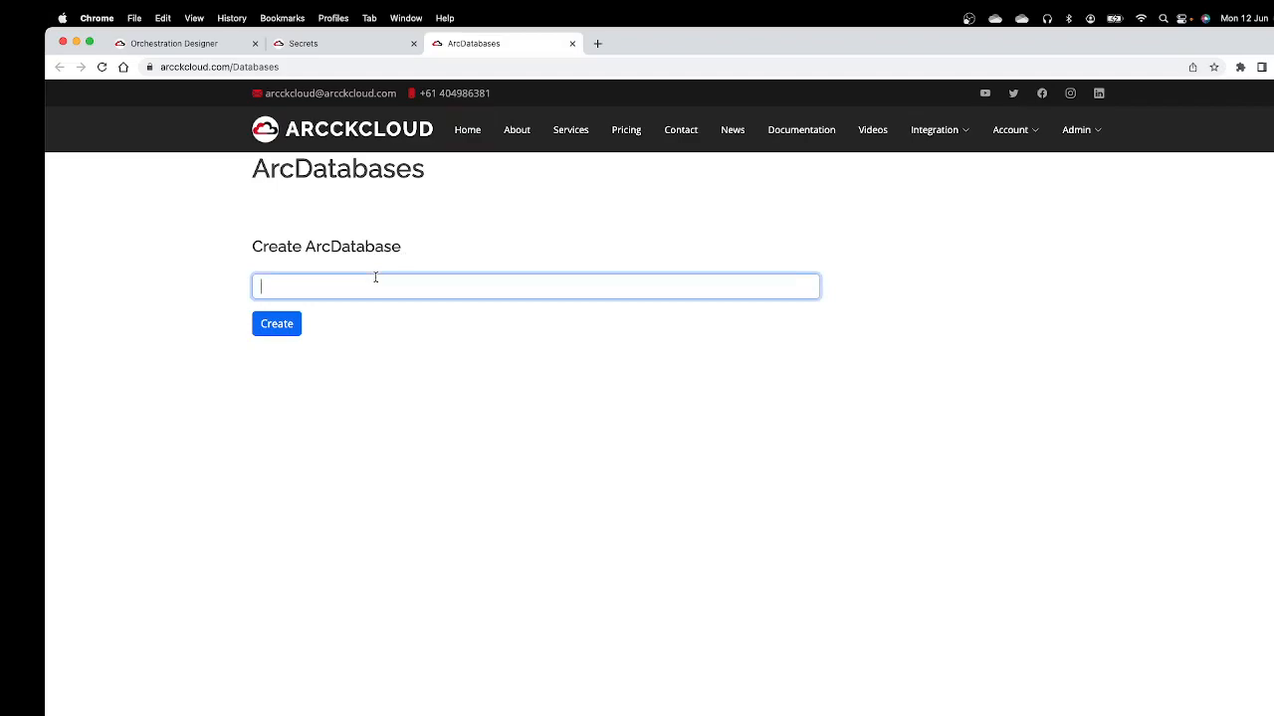
type("ArcDatabase DEMO DB")
left_click(273, 333)
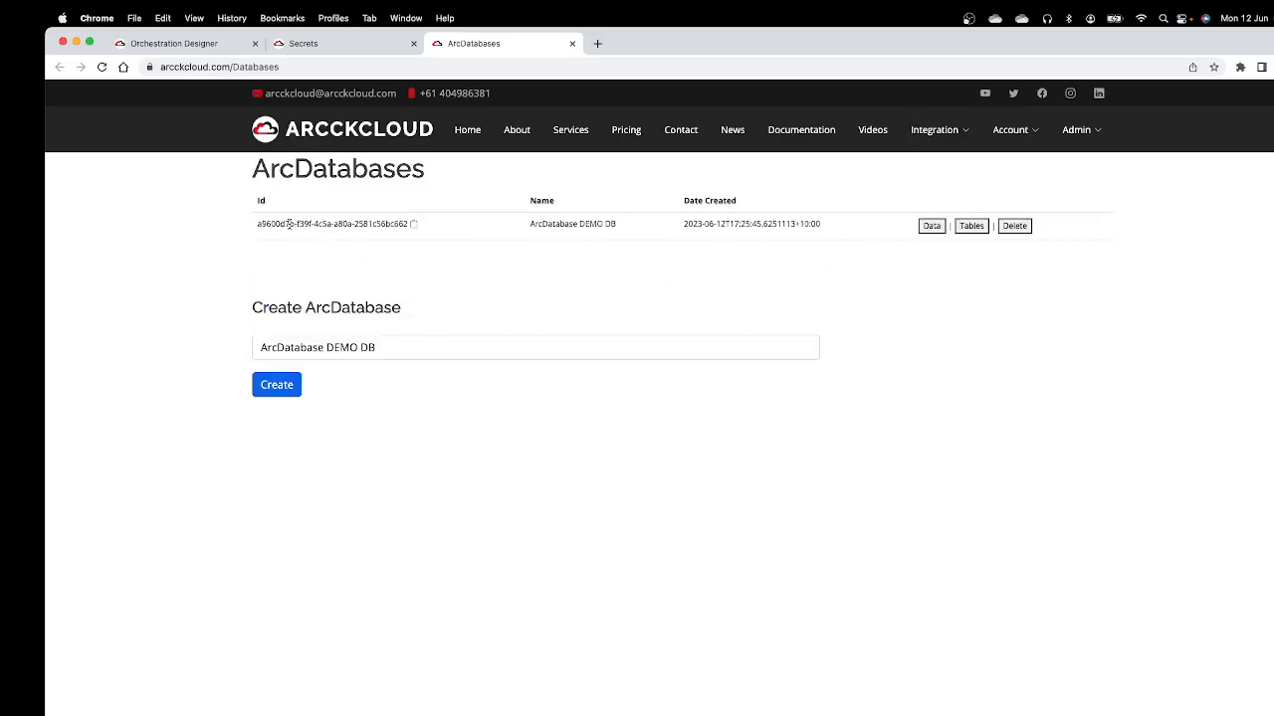
Step: Copy the new database's ID and paste it as the ArcDatabaseID in the designer's ArcDatabaseSender properties
left_click(415, 226)
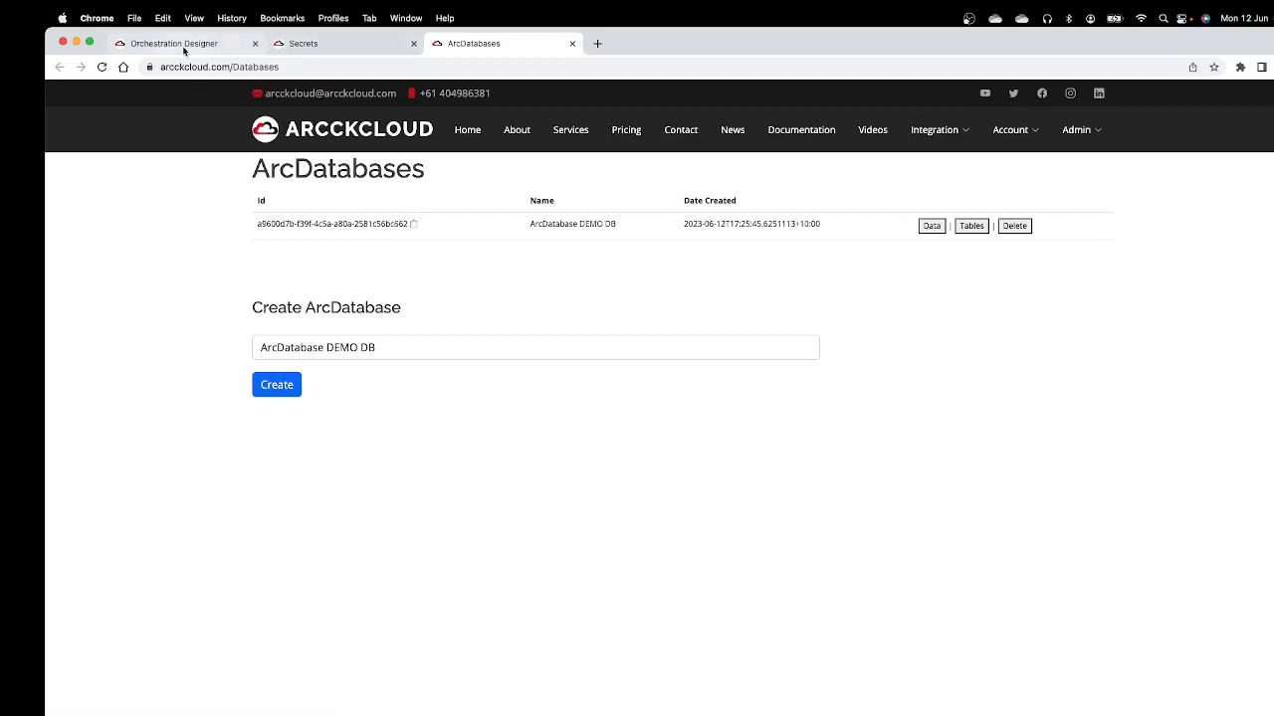
left_click(184, 45)
double_click(595, 348)
left_click(587, 235)
right_click(588, 236)
left_click(636, 331)
Step: Set the ArcDatabaseSender's TableName to "Customers", keeping AutoCreateTable enabled, and close its properties
left_click(596, 254)
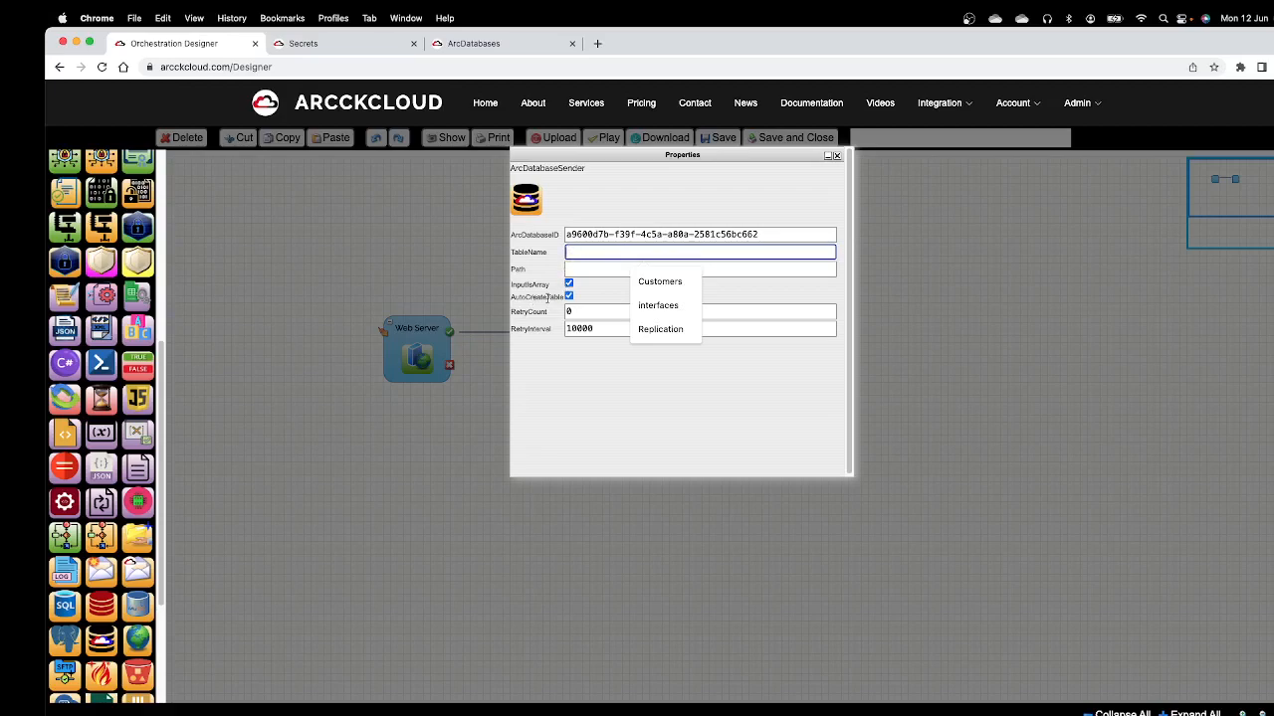
left_click(575, 301)
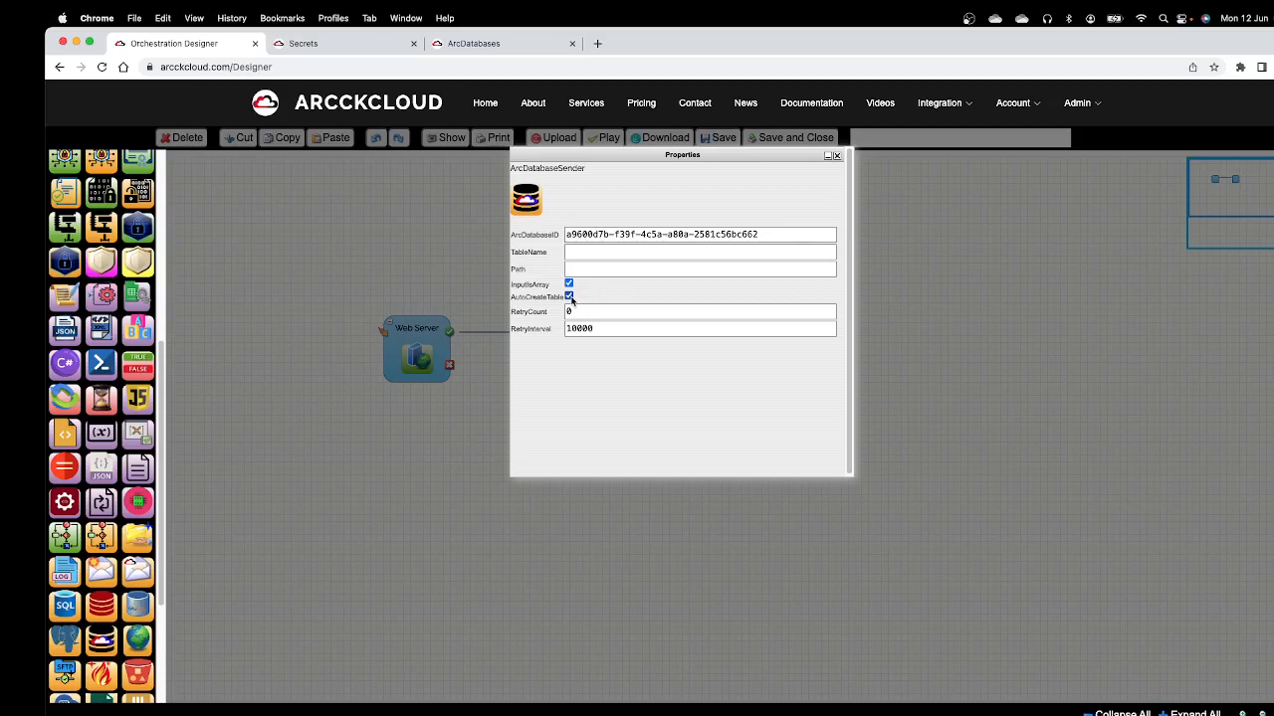
left_click(587, 254)
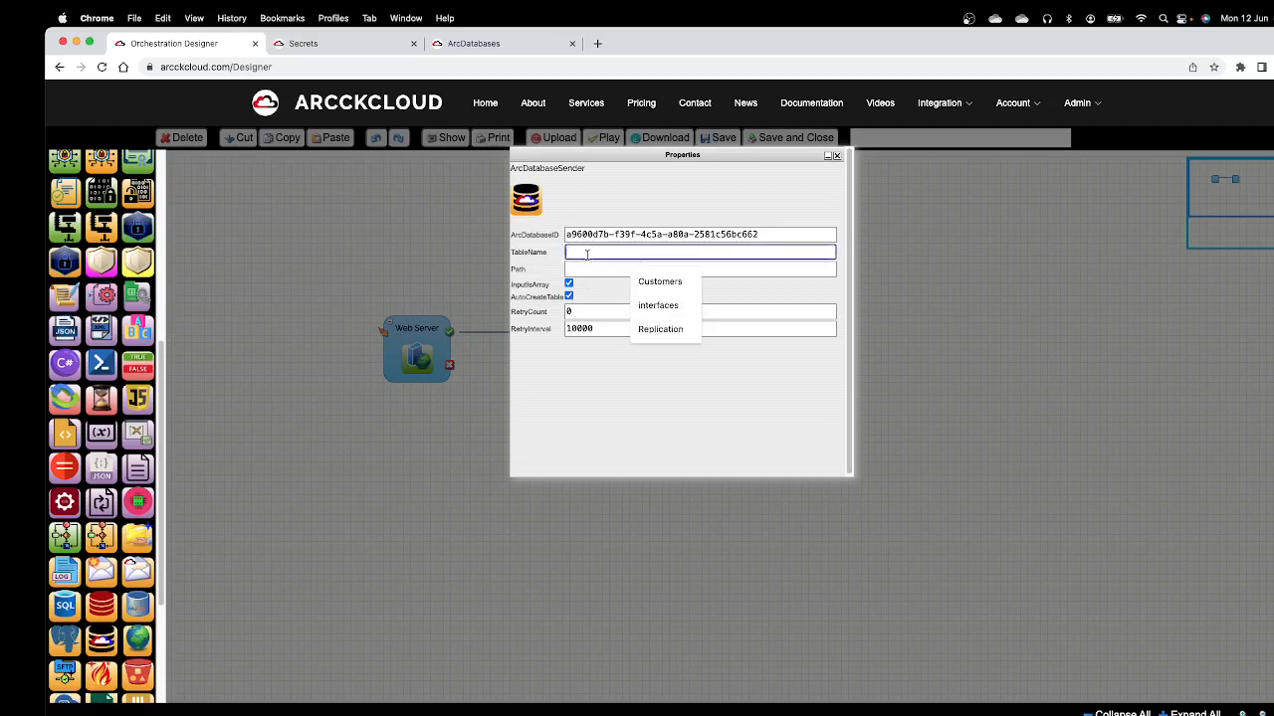
type("Customers")
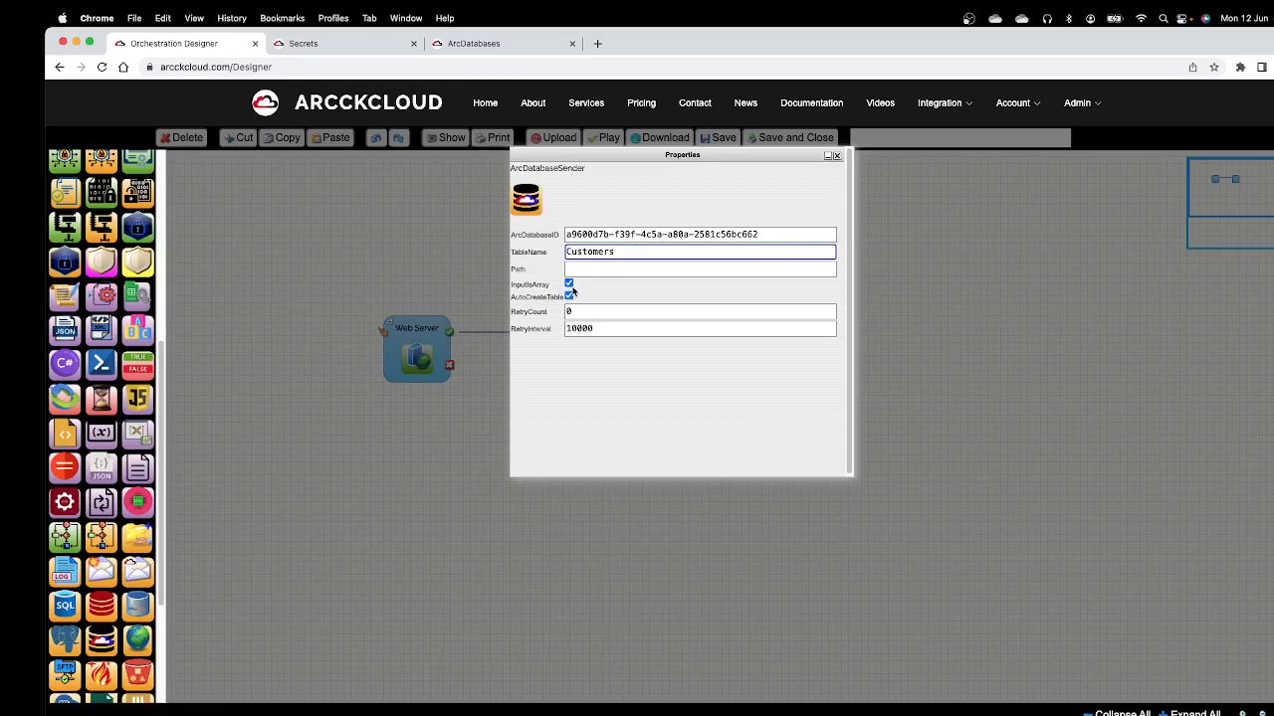
left_click(837, 156)
Step: Place a WebResponse component on the canvas beyond the ArcDatabaseSender, leaving room between them
scroll(150, 202, "up", 1)
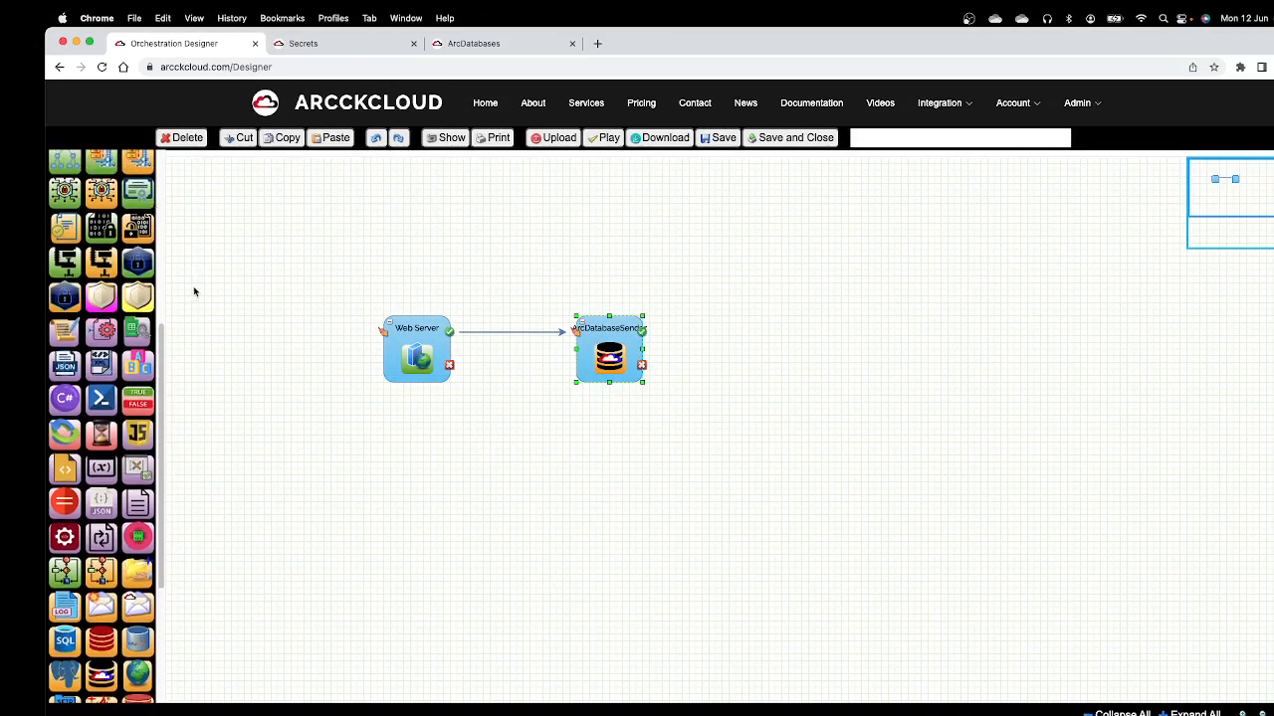
scroll(176, 256, "up", 5)
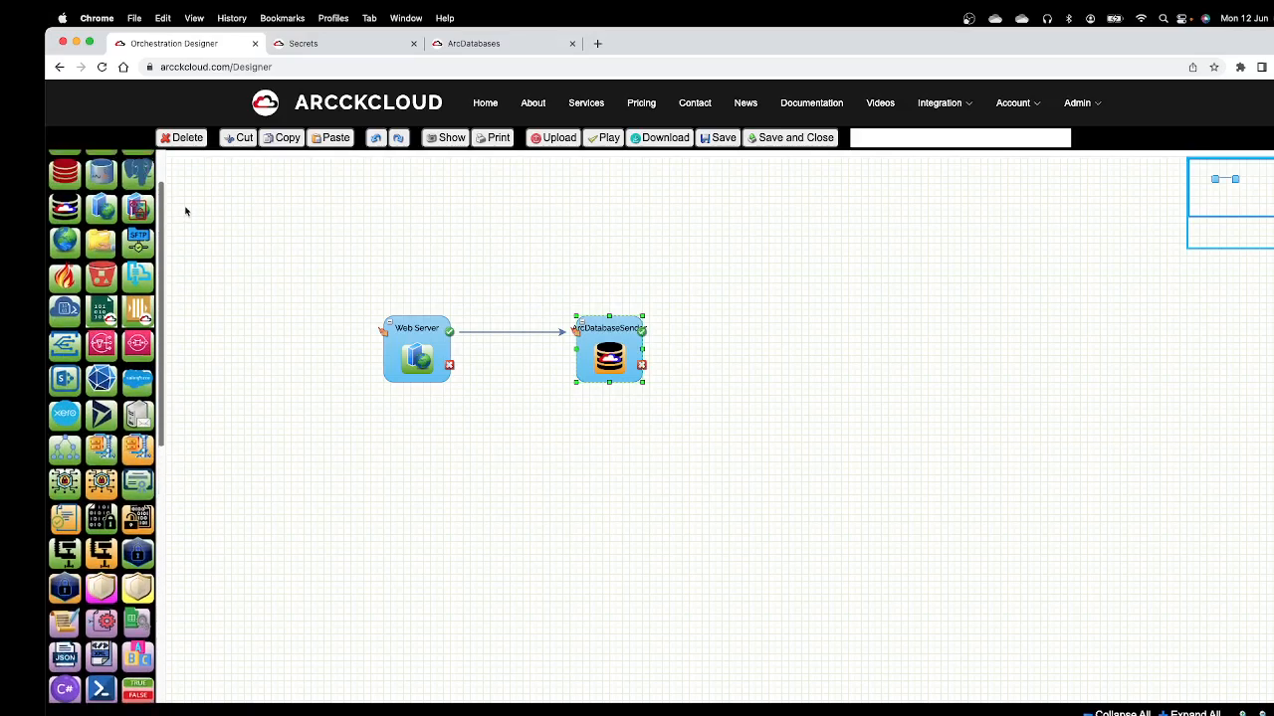
scroll(150, 311, "down", 3)
scroll(149, 312, "up", 3)
left_click_drag(350, 354, 785, 342)
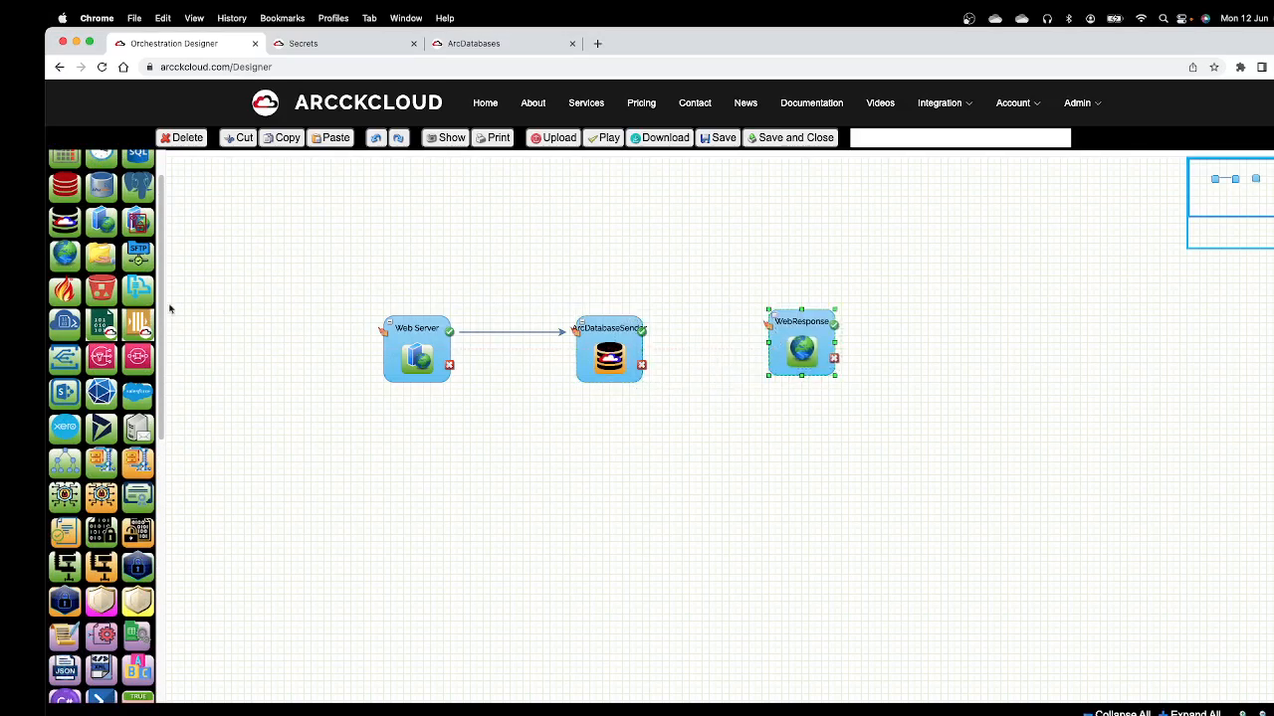
Step: Insert a StringSource component between the ArcDatabaseSender and WebResponse, and connect the ArcDatabaseSender's success output to it
scroll(142, 454, "down", 3)
left_click_drag(129, 521, 696, 320)
left_click_drag(816, 346, 891, 353)
left_click_drag(641, 330, 747, 349)
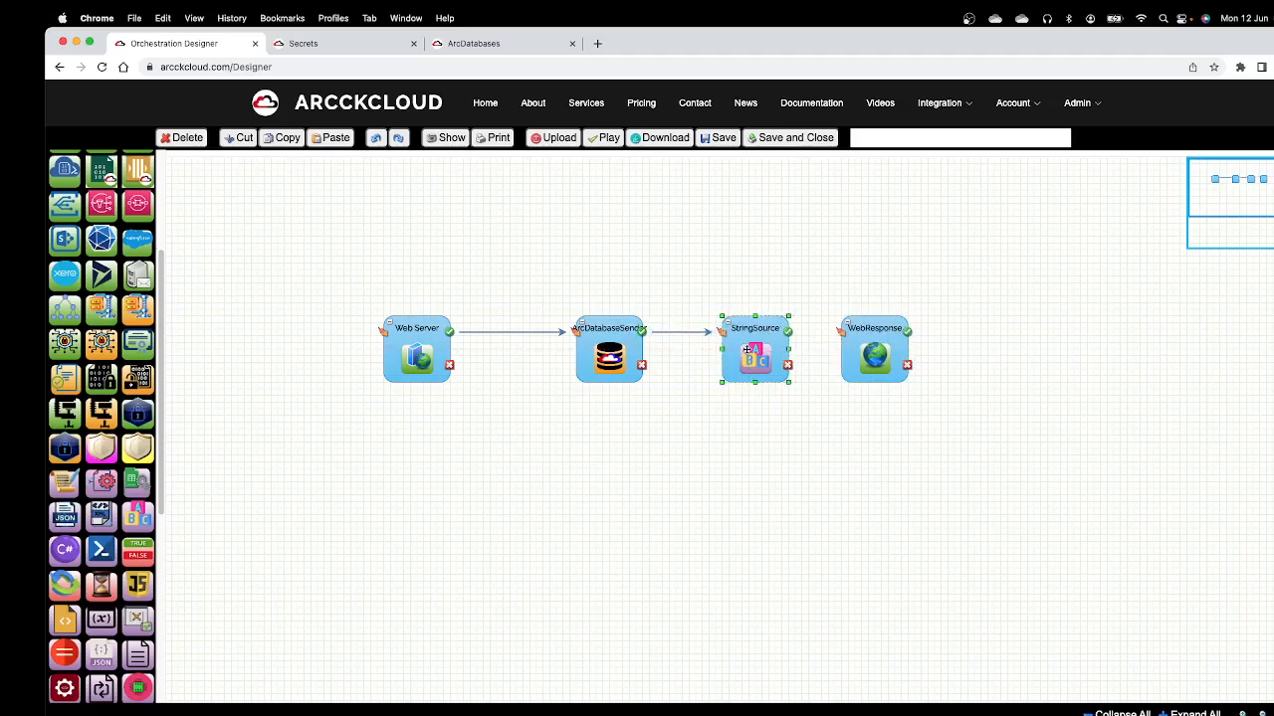
Step: Set the StringSource's StringInput to "DATA SUCCESSFULLY UPLOADED" and close its properties
double_click(746, 350)
left_click(563, 263)
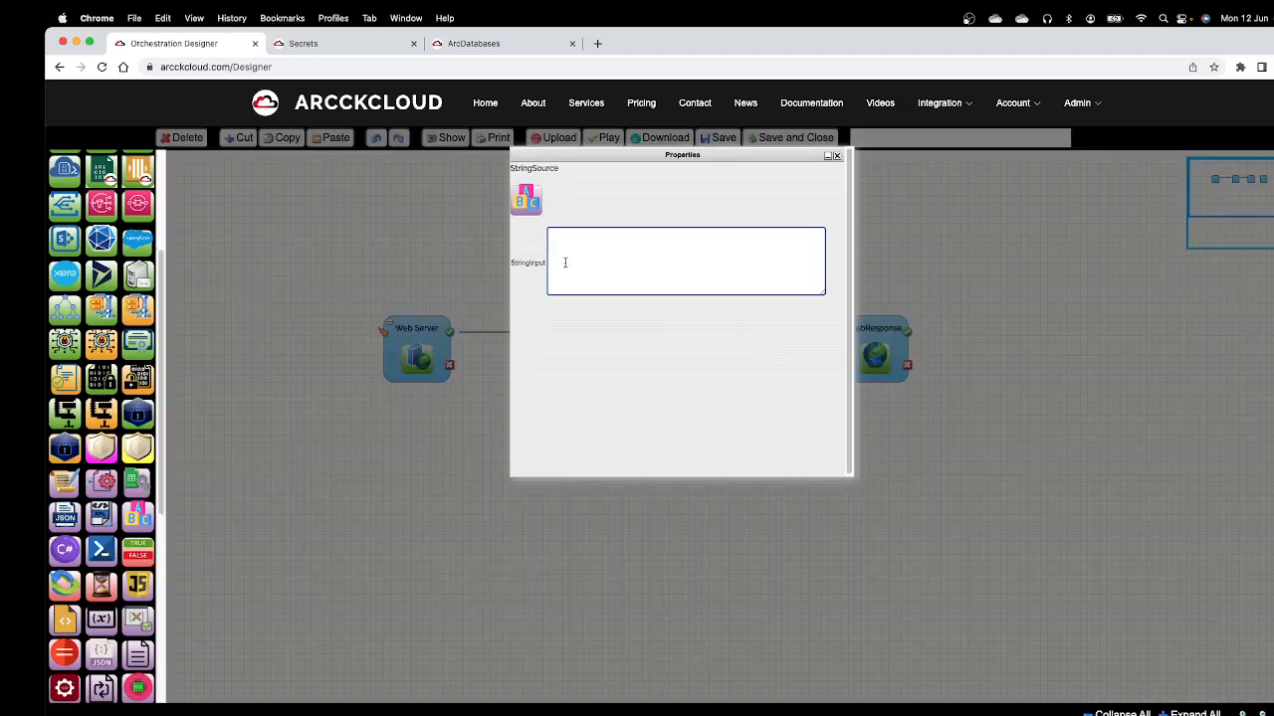
type("DATA SUCCESSFULLY UPLOADED")
left_click(836, 155)
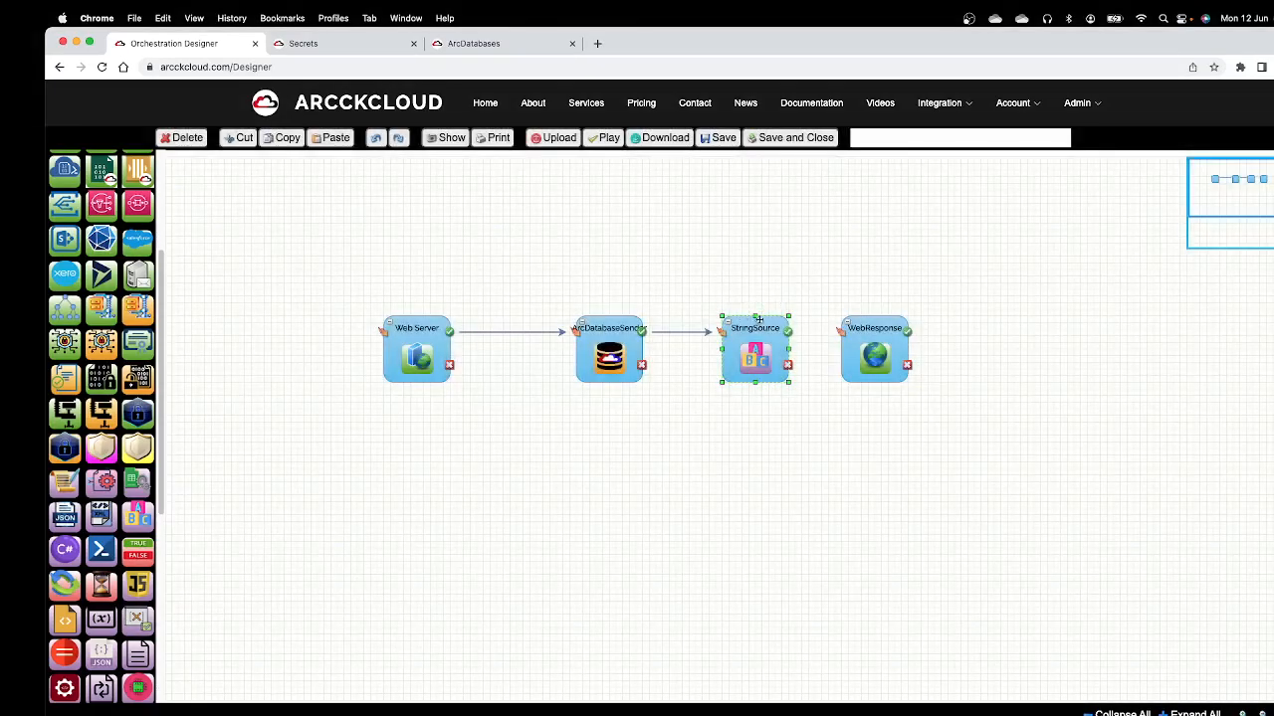
Step: Connect StringSource's success output to WebResponse, and add a Finish component linked from WebResponse's success output
left_click_drag(788, 336, 933, 343)
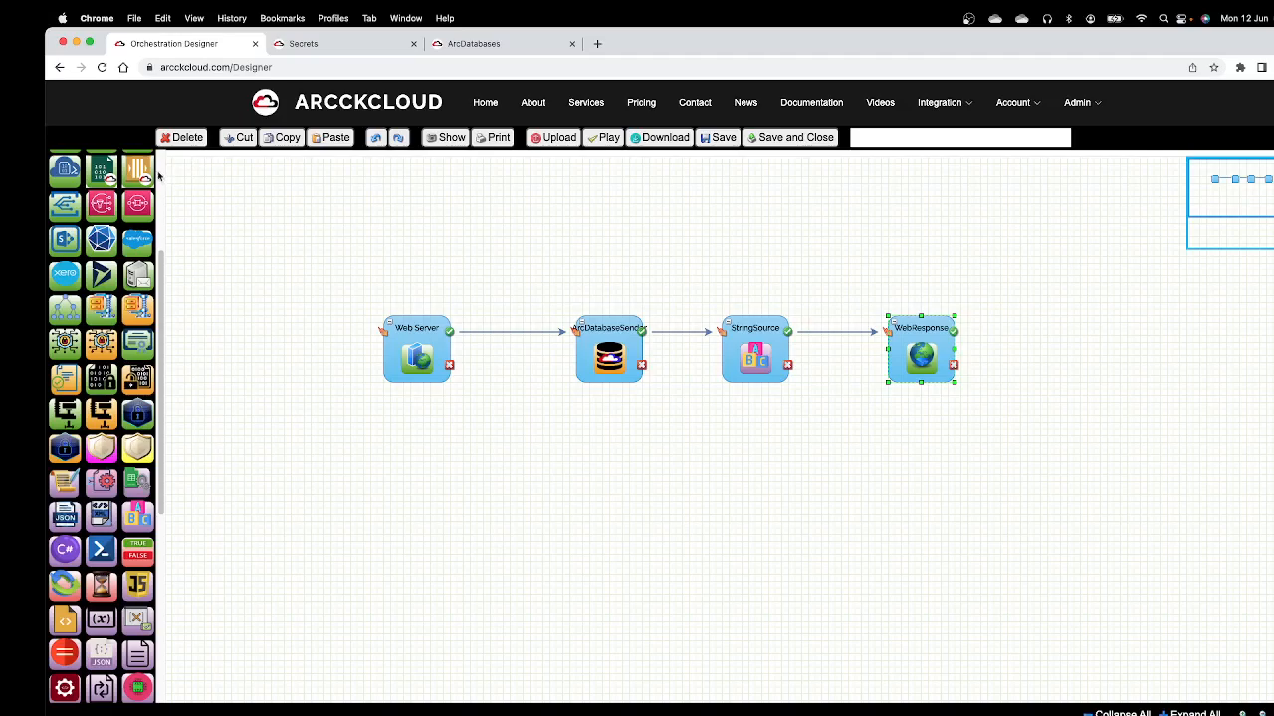
scroll(120, 299, "up", 5)
left_click_drag(99, 177, 1039, 322)
left_click_drag(954, 334, 1030, 344)
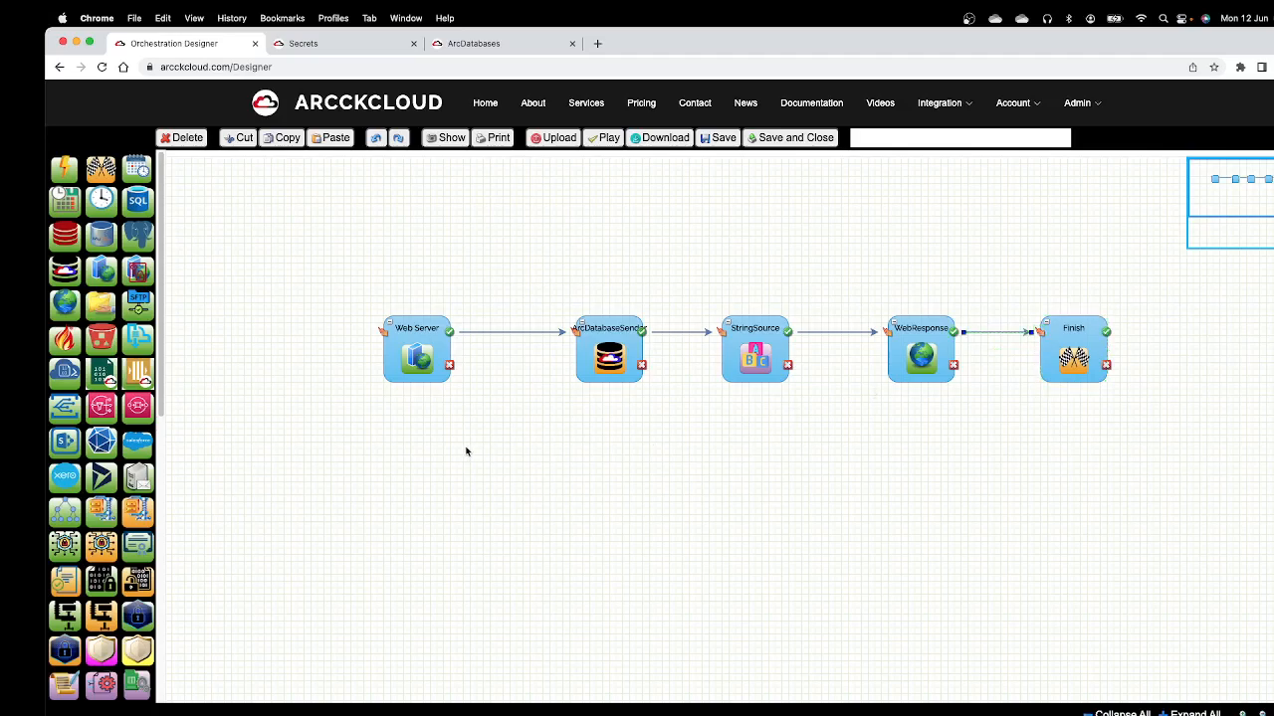
left_click_drag(607, 345, 600, 346)
Step: Name the orchestration "TEST5: WEB SERVICE TO ARCDATABASE DEMO" and save it
left_click(887, 139)
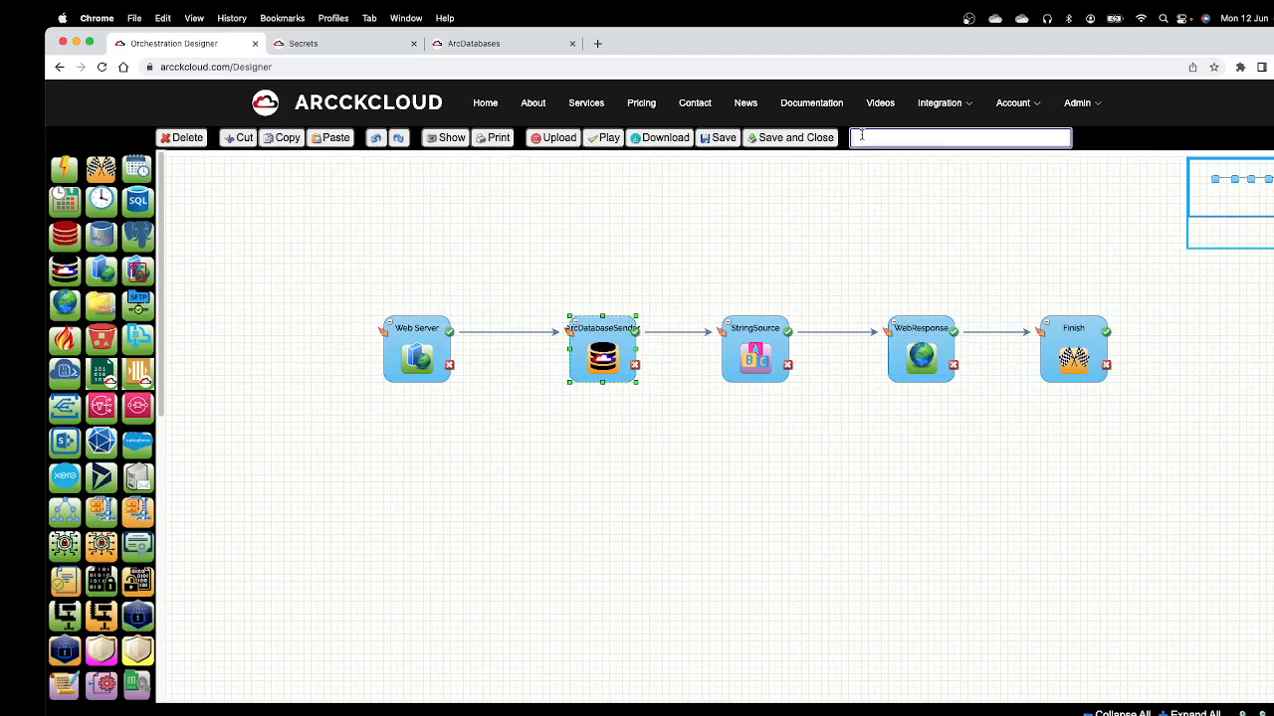
type("TES")
type("T5: AR")
key("BackSpace")
key("BackSpace")
type("WEB SERVICE TO")
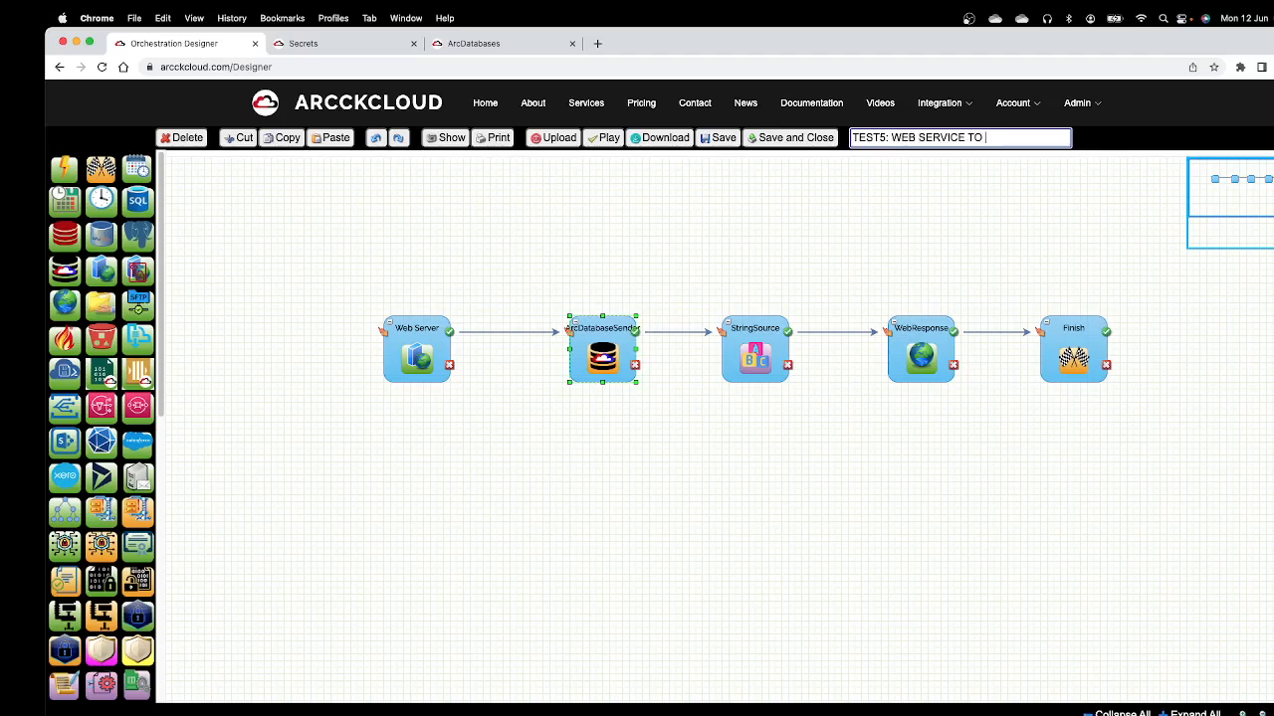
type(" ARCDATABSE DEMO")
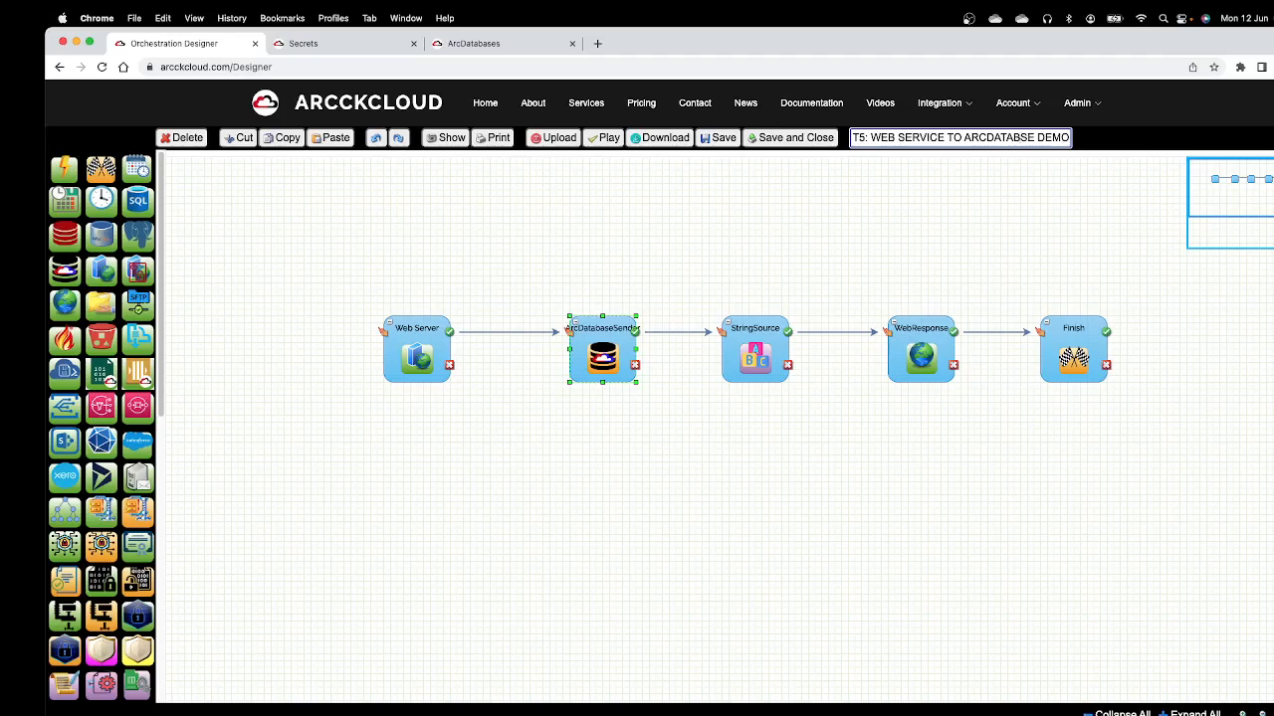
type("A")
left_click(724, 138)
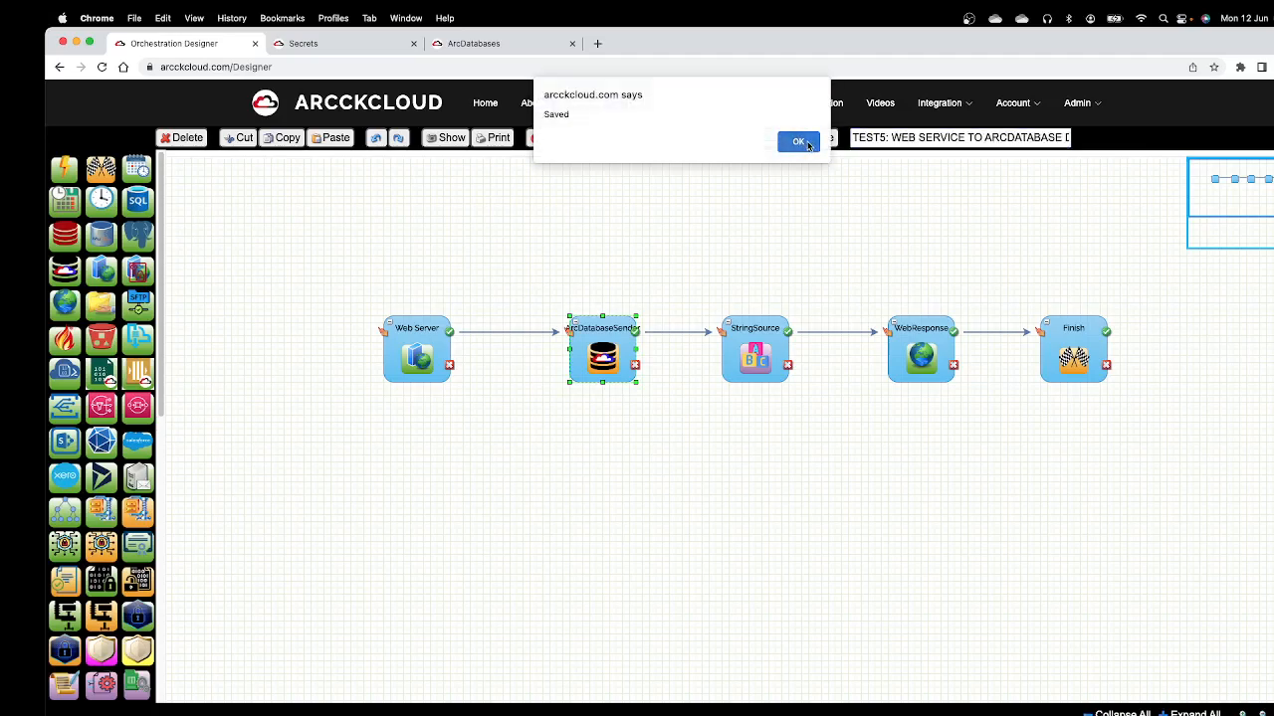
left_click(806, 140)
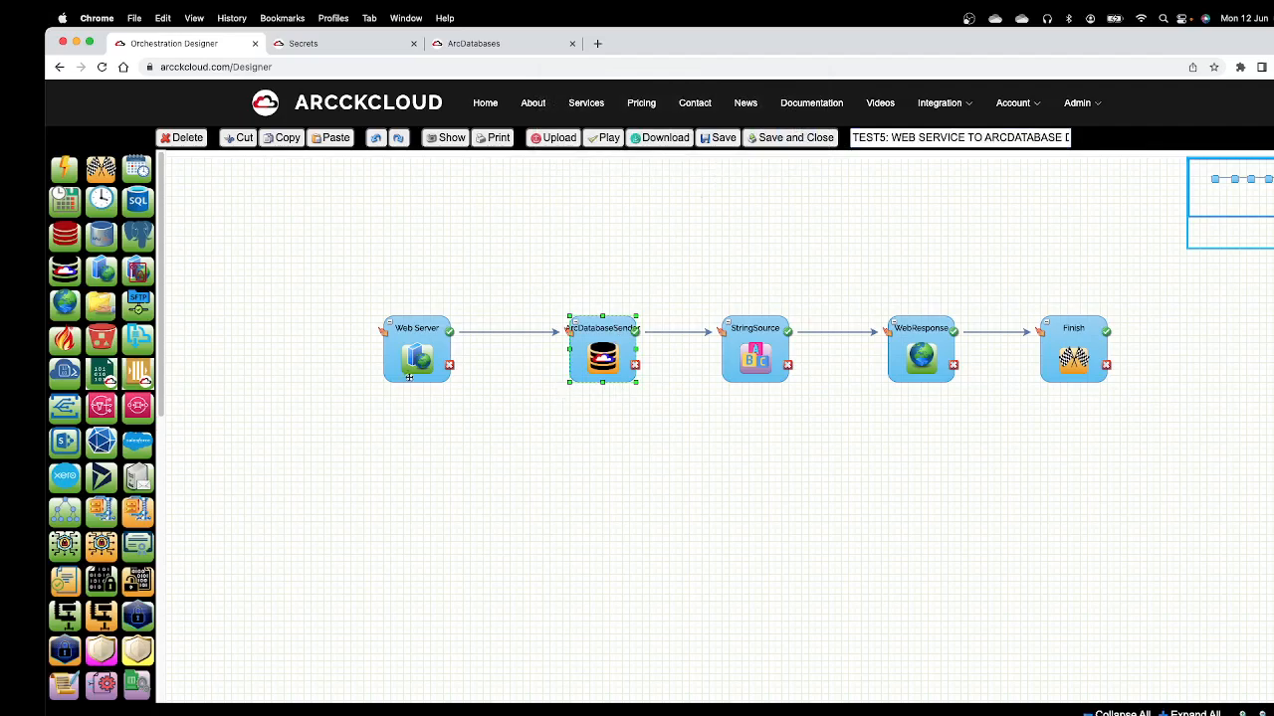
Step: Run the orchestration in the Orchestration Player and copy the WebId from the Web Server component's properties
left_click(604, 138)
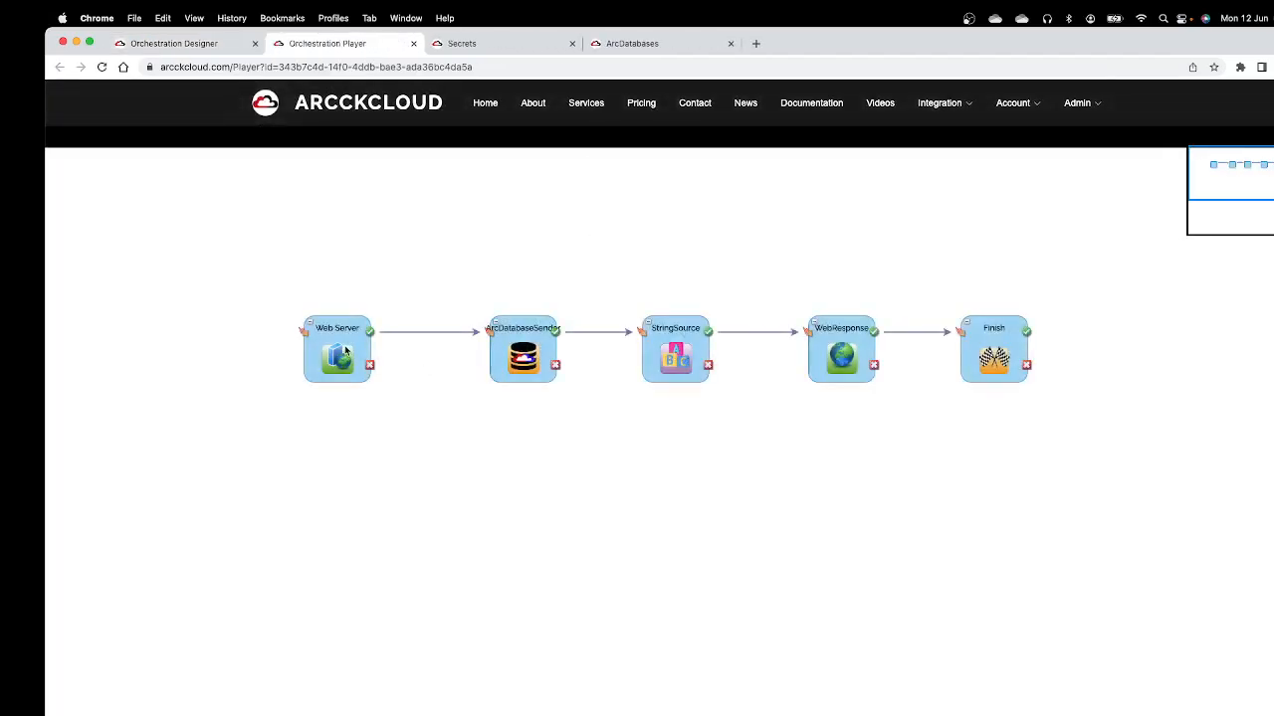
left_click(346, 350)
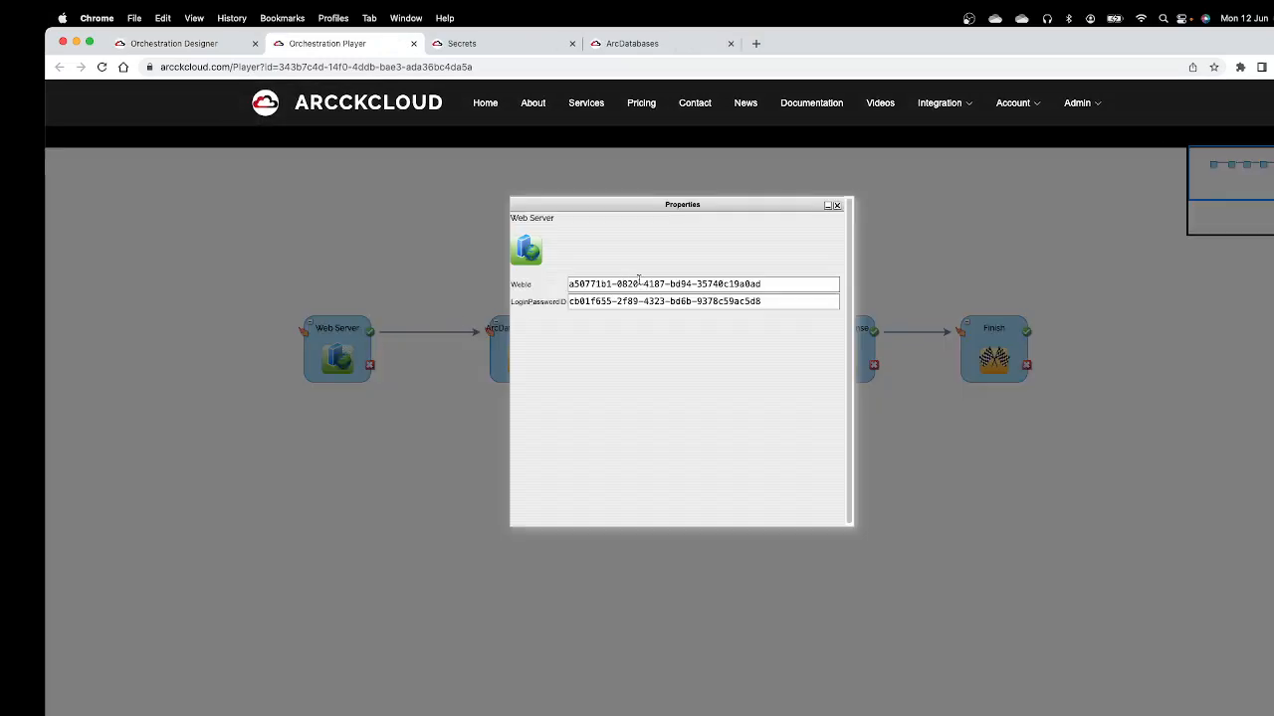
triple_click(769, 283)
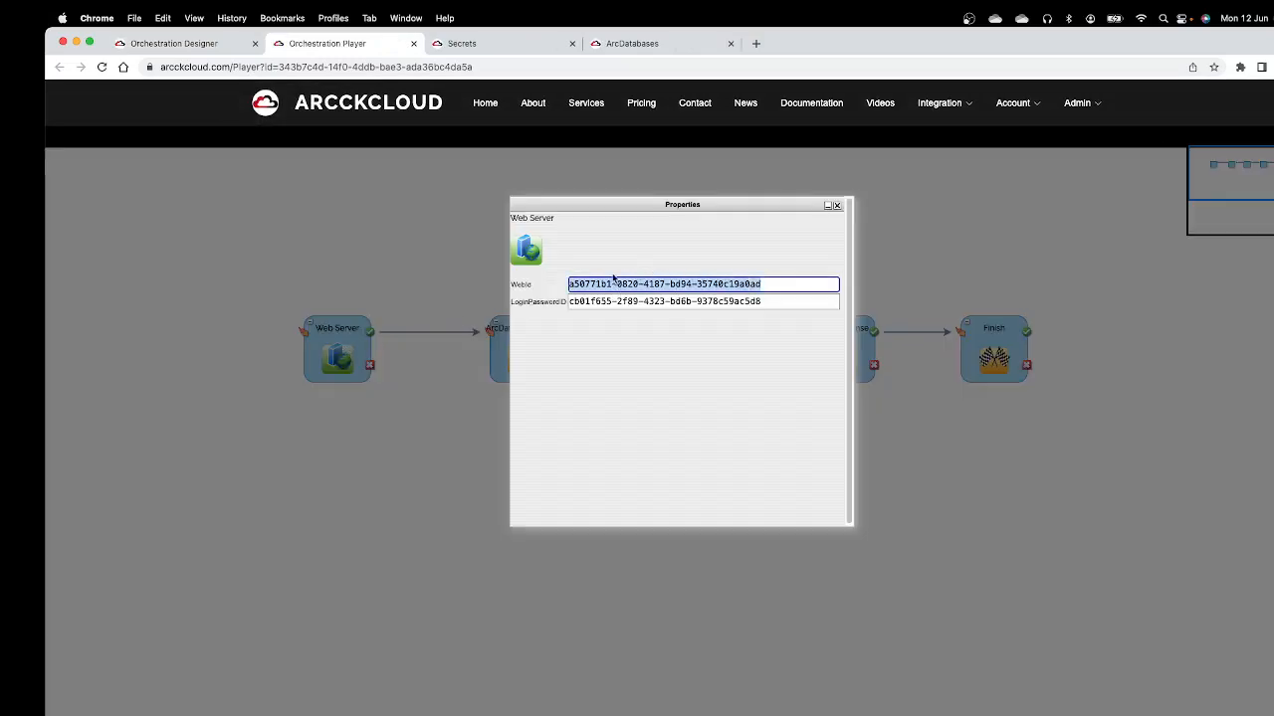
right_click(595, 286)
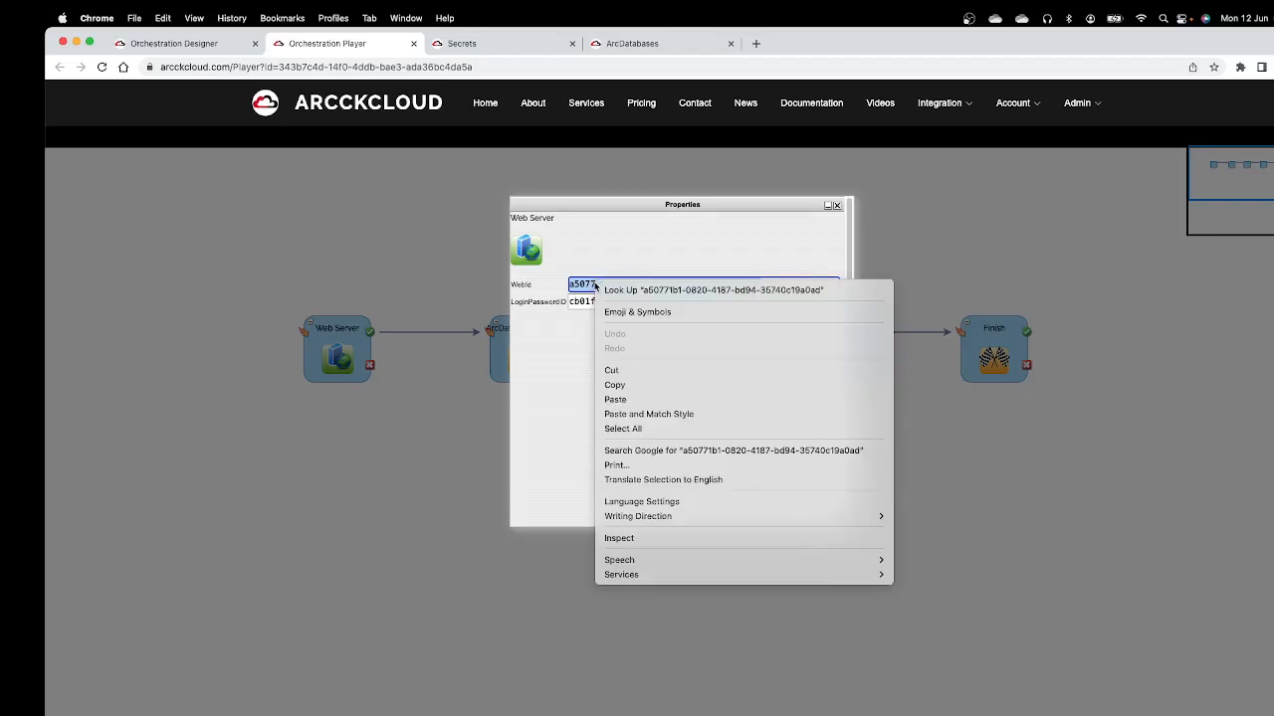
left_click(617, 385)
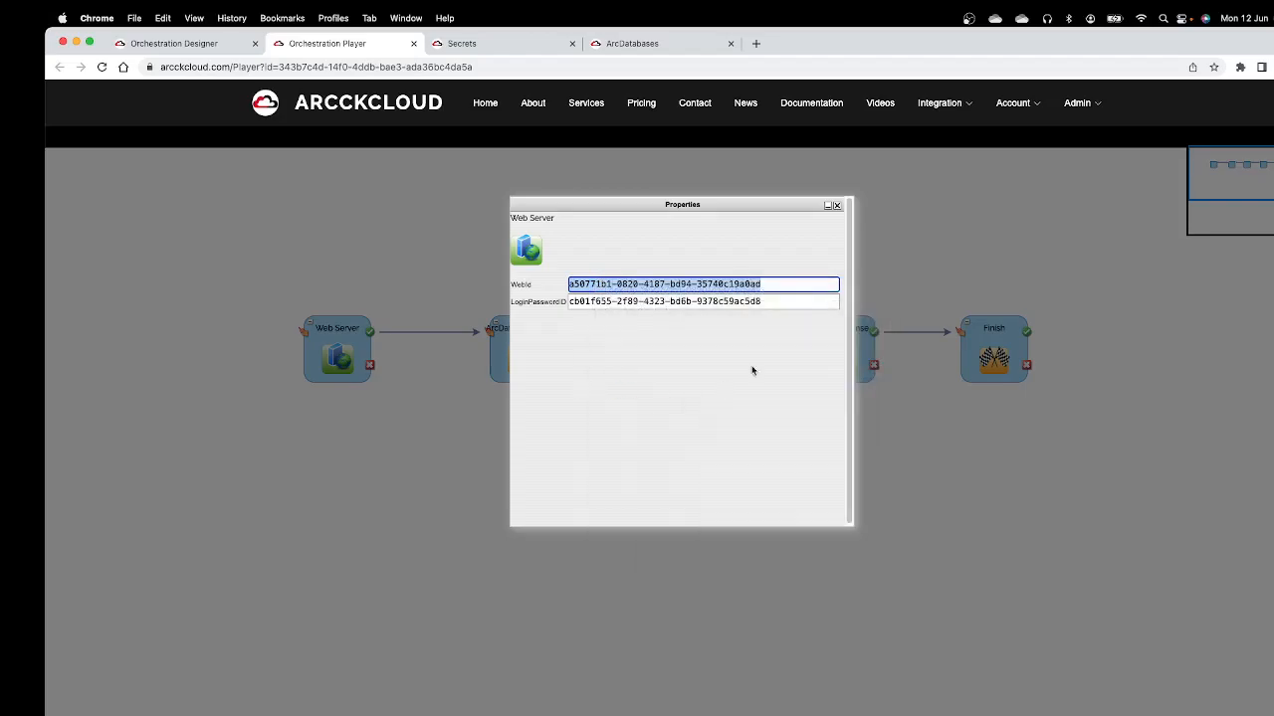
left_click(837, 205)
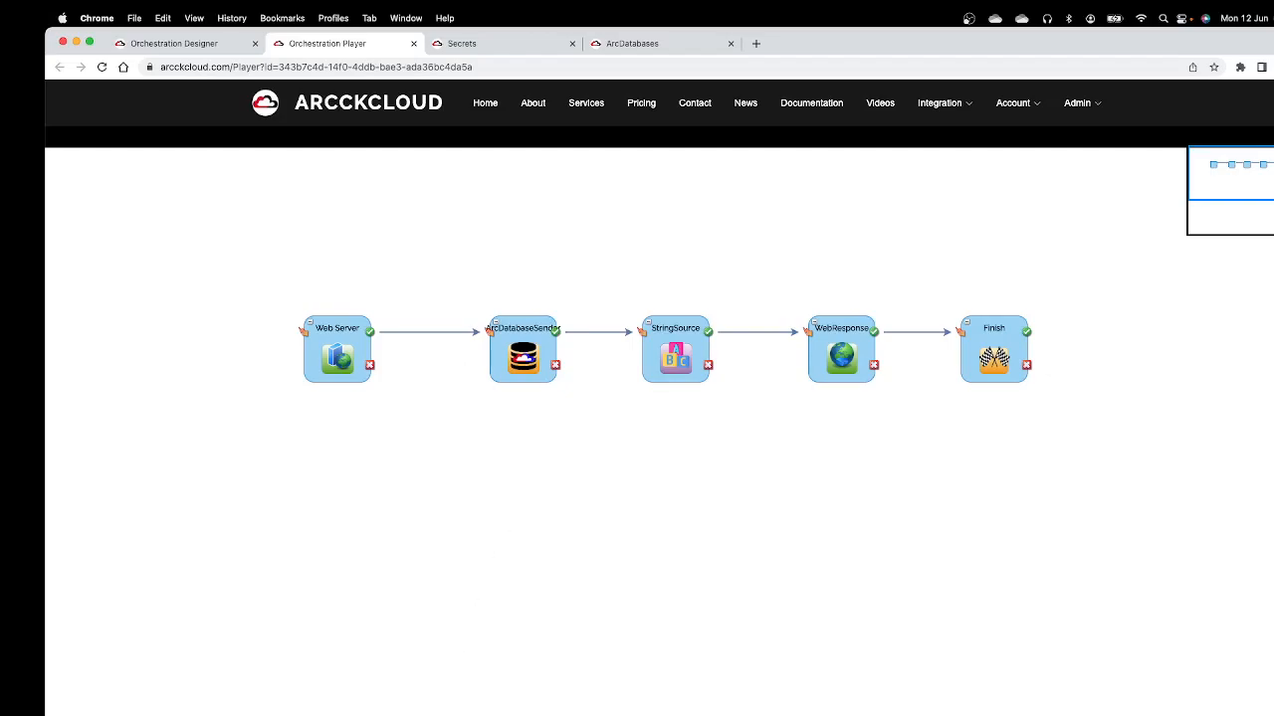
Step: Switch to Postman and enlarge its window to fill the screen
key("super+Tab")
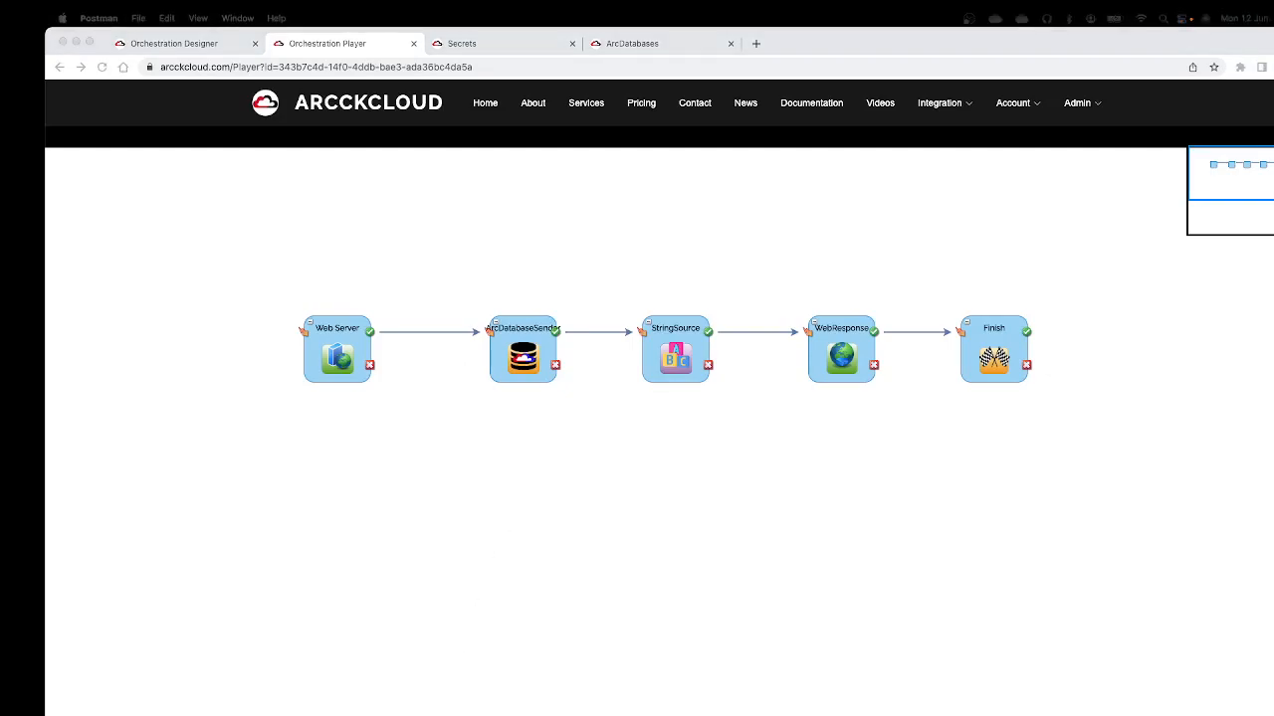
left_click_drag(1095, 715, 862, 160)
double_click(862, 160)
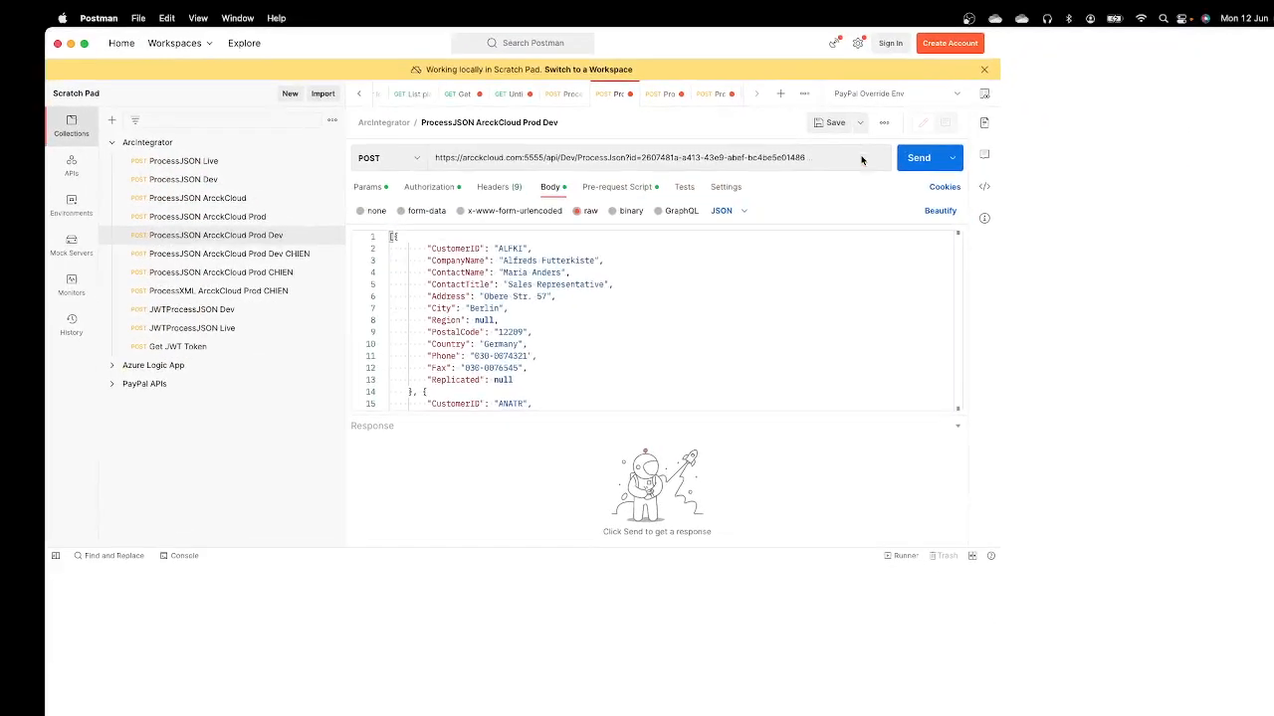
Step: Duplicate the "ProcessJSON ArcckCloud Prod Dev" request and rename the copy "ArcDatabase DEV Demo"
right_click(240, 241)
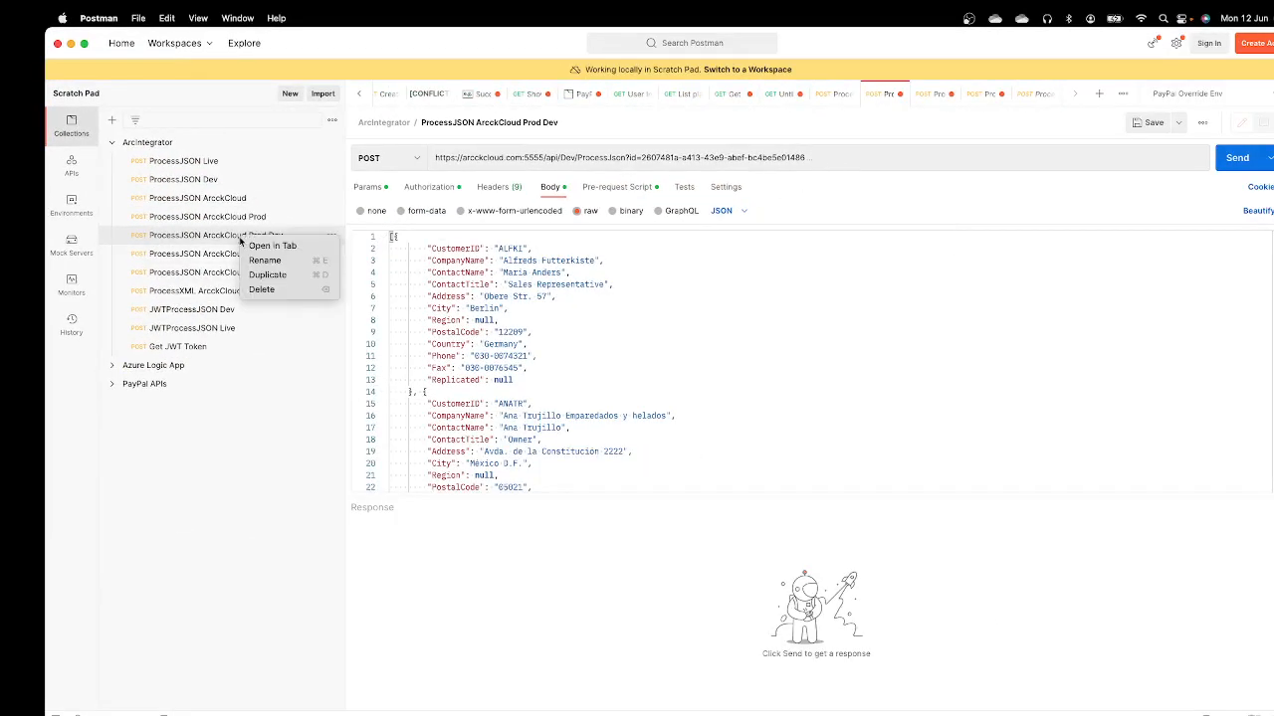
left_click(261, 274)
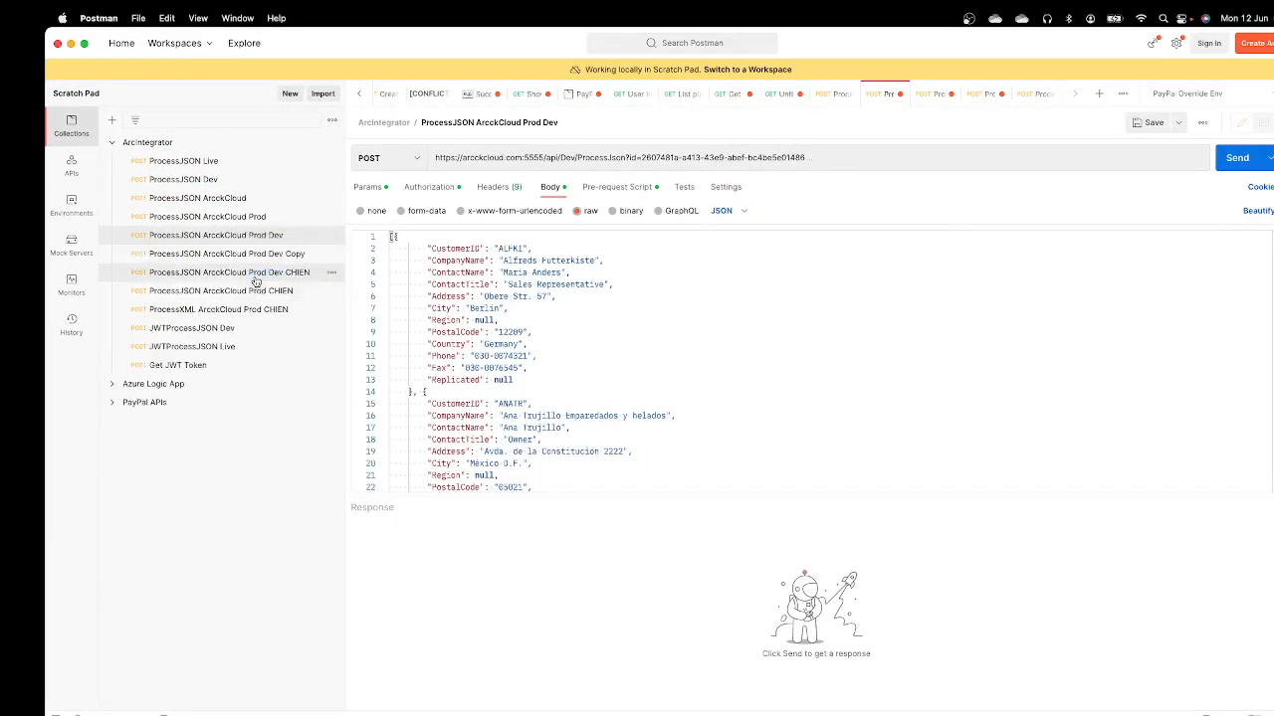
left_click(277, 254)
right_click(281, 260)
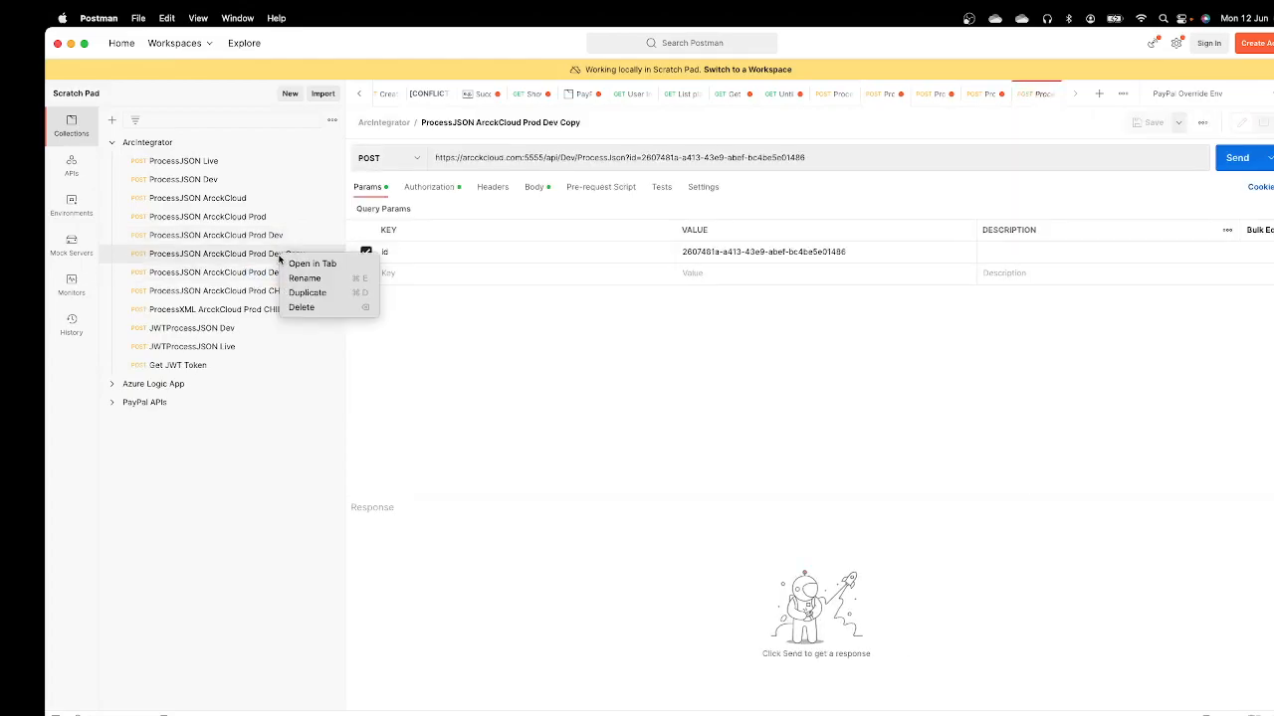
left_click(298, 279)
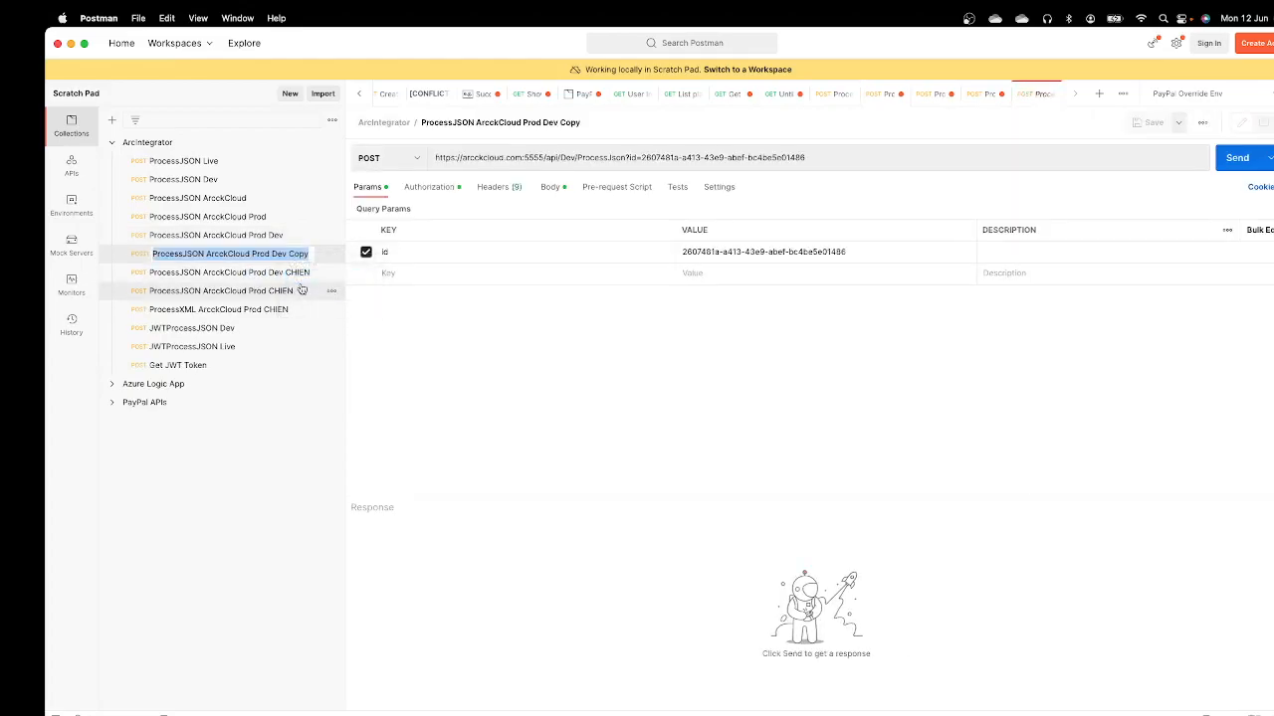
type("A")
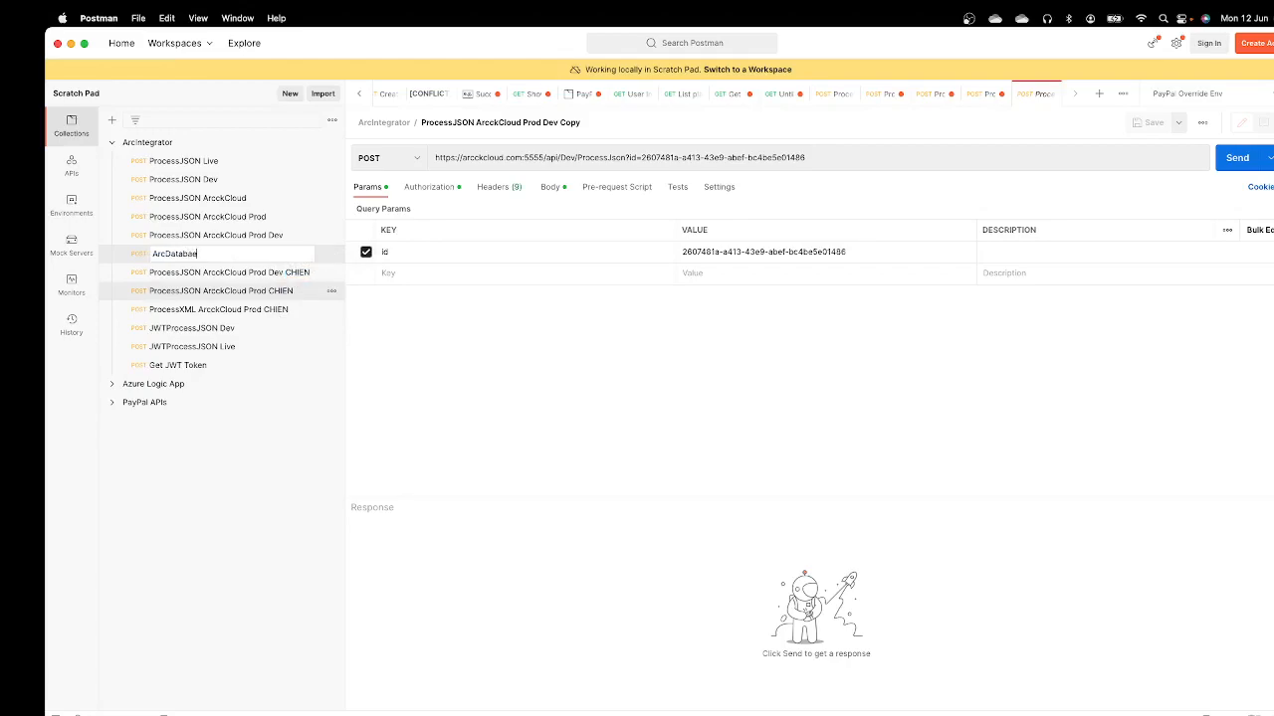
type("rcDatabase DEV Demo")
key("Return")
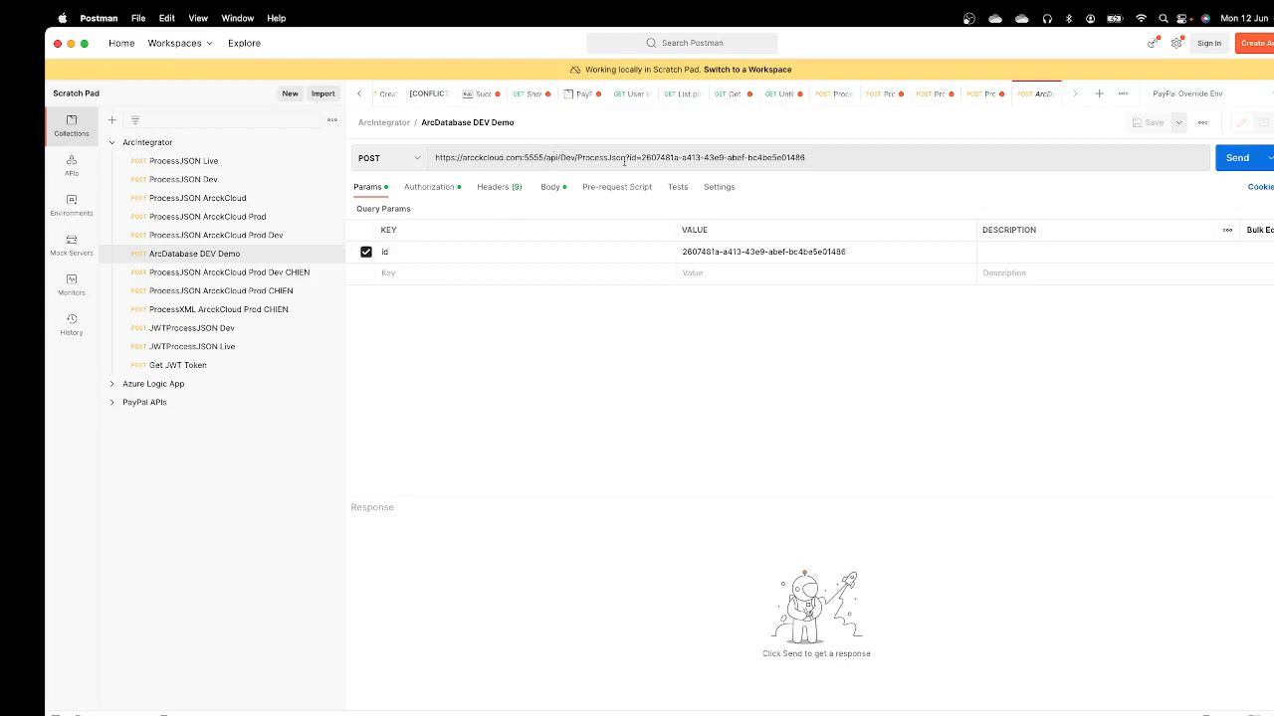
Step: Replace the id value in the request URL with the copied WebId and open the request's authorization settings
left_click_drag(642, 160, 836, 162)
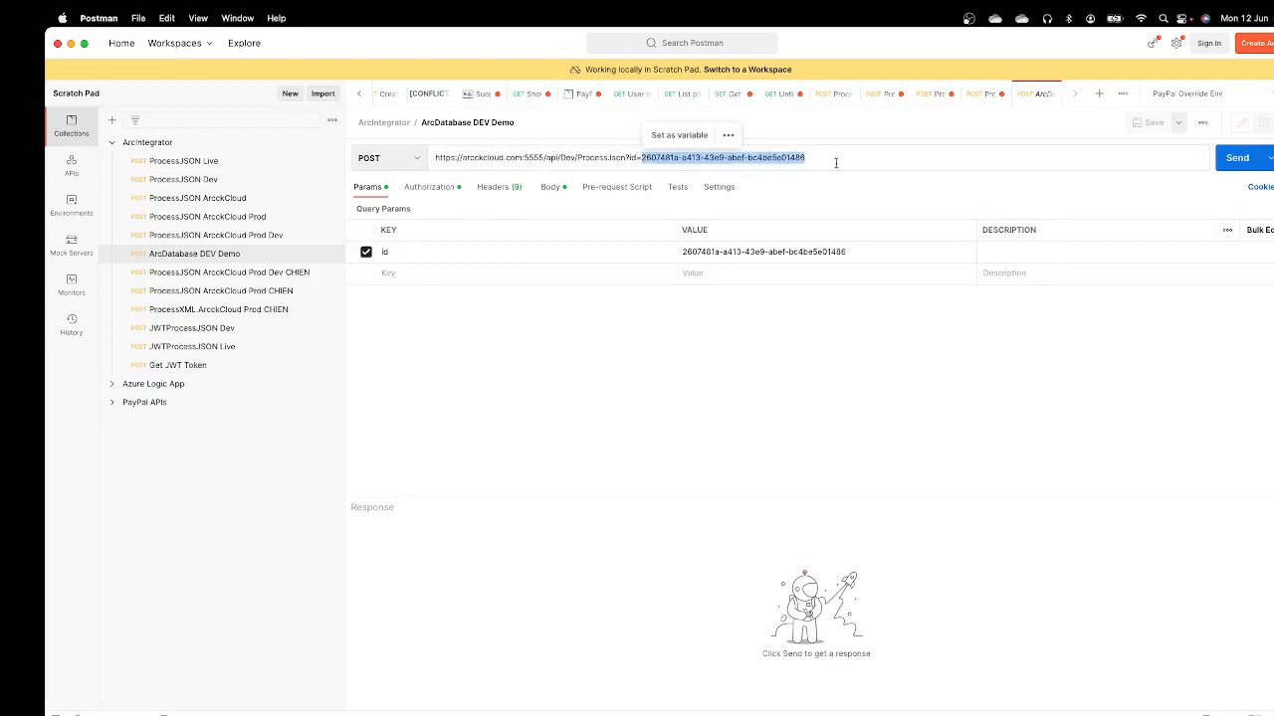
key("super+v")
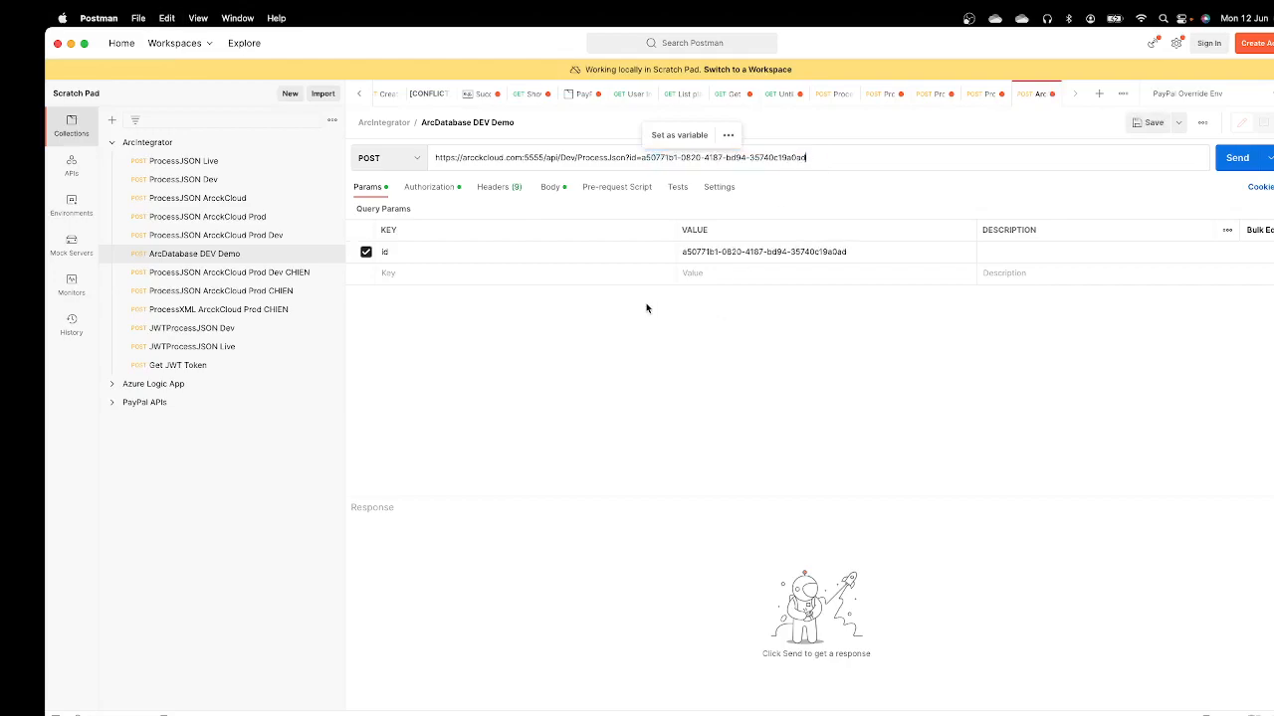
left_click(431, 187)
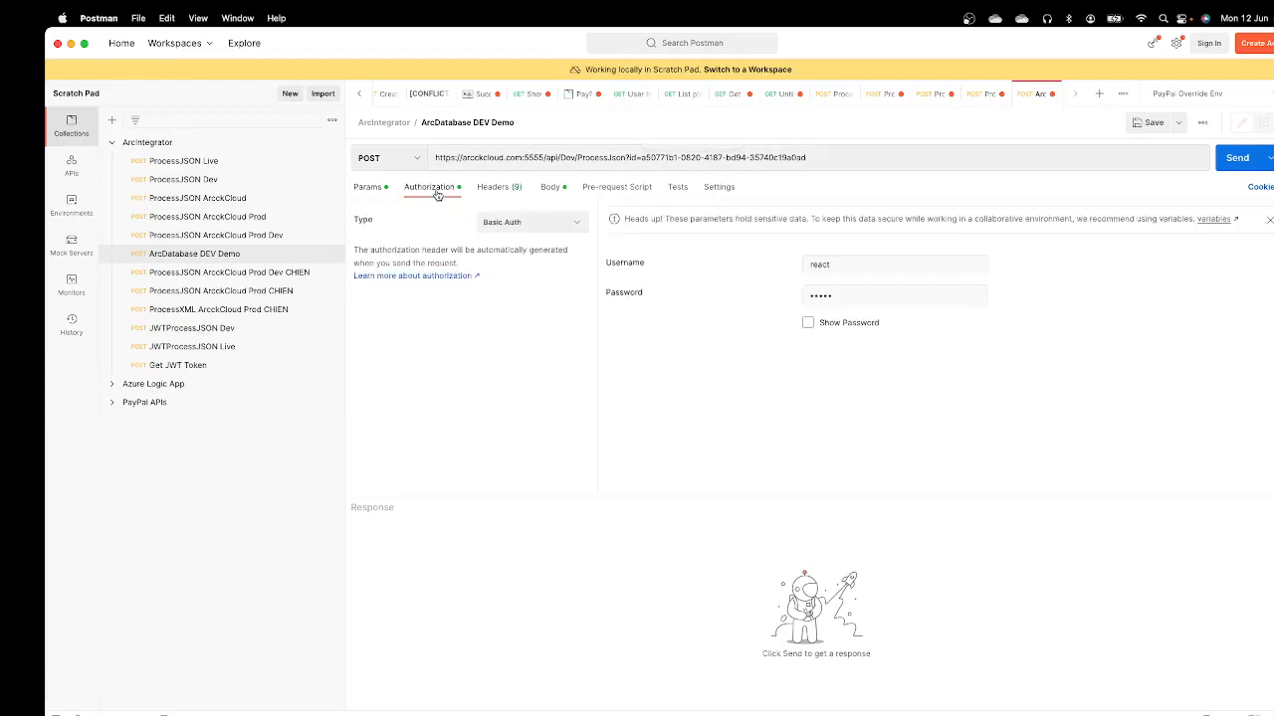
Step: Review the request's Basic Auth credentials, headers and raw JSON body of customer records
left_click(852, 296)
left_click(508, 187)
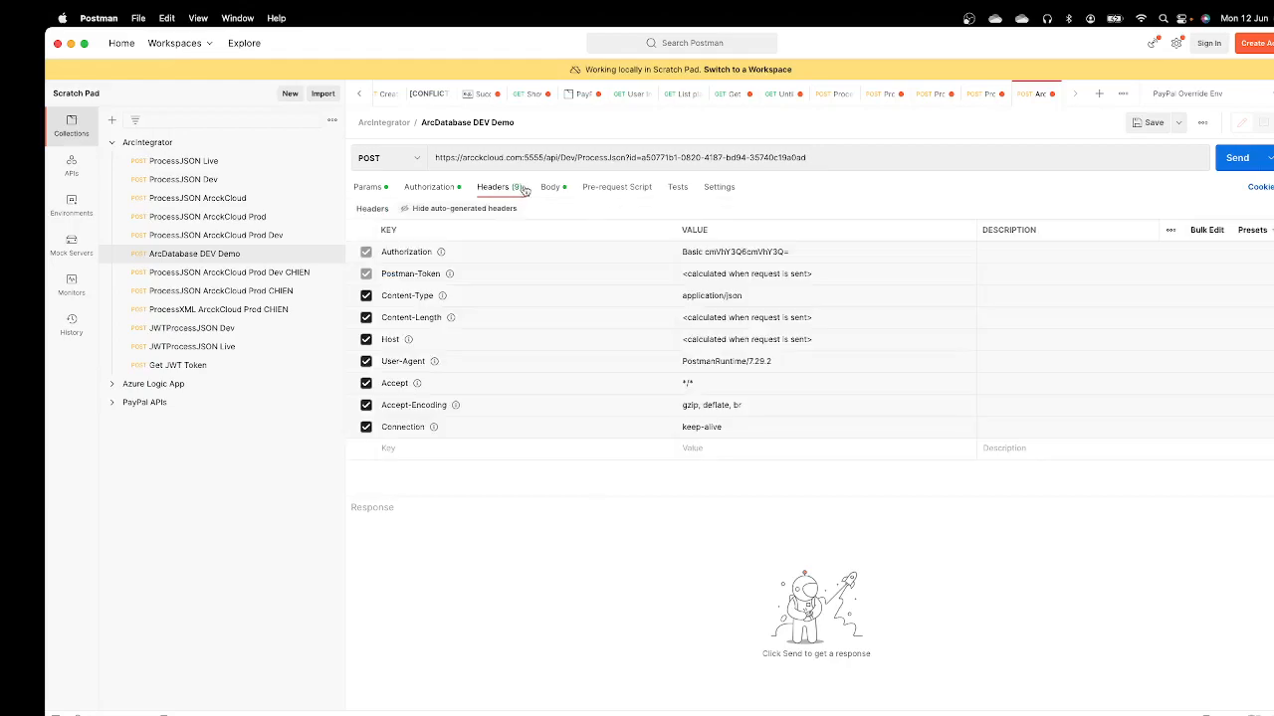
left_click(550, 187)
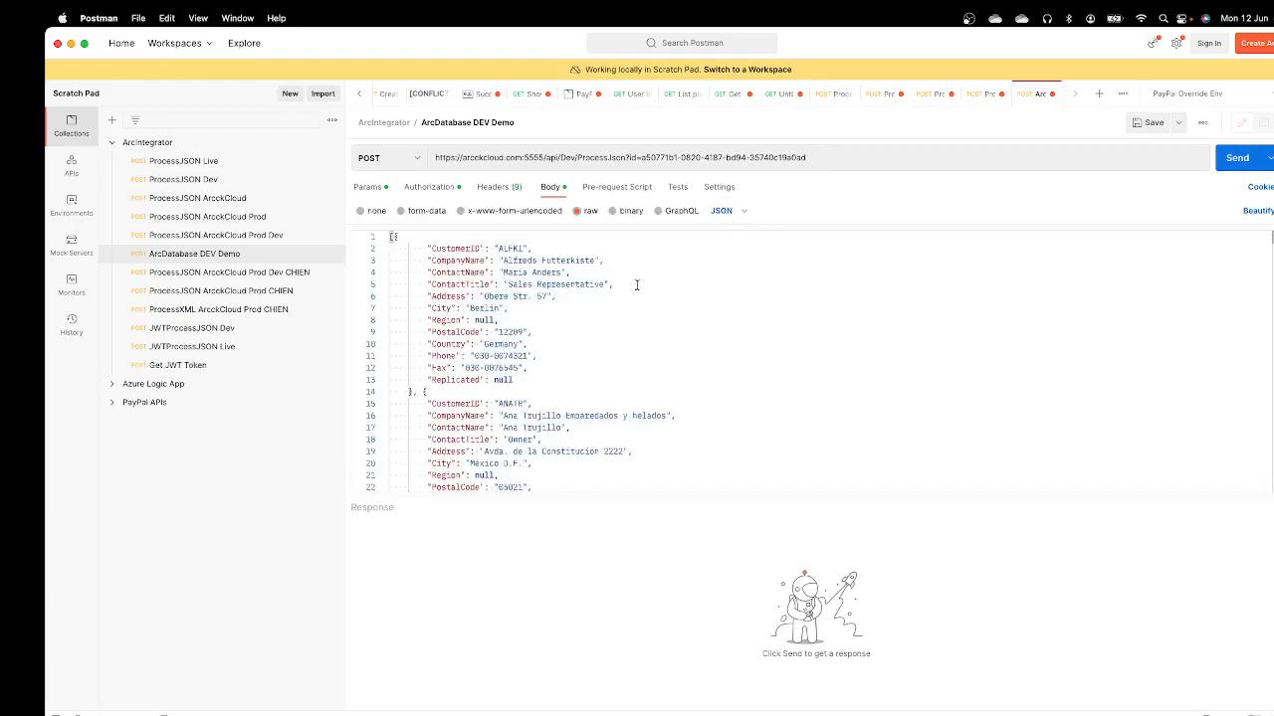
scroll(629, 284, "down", 20)
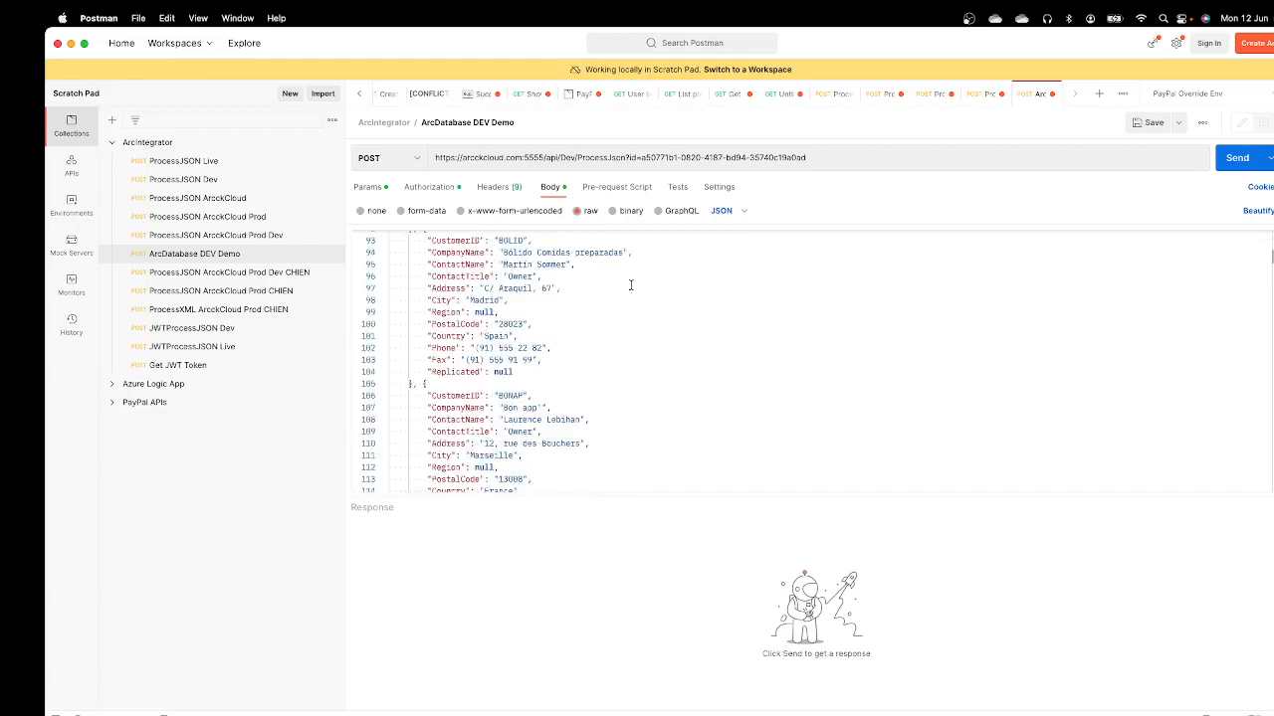
scroll(630, 284, "up", 20)
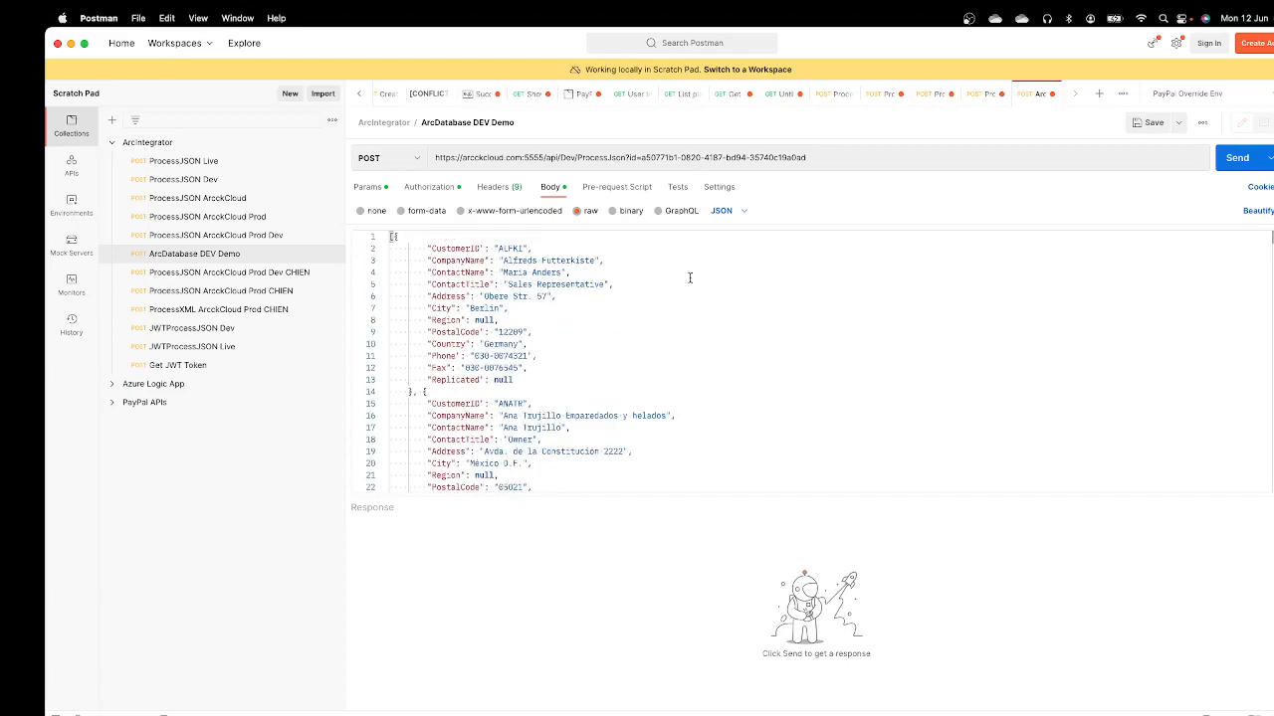
Step: Save the "ArcDatabase DEV Demo" request, send it, and check the response text, status and time
left_click(1145, 125)
left_click(1236, 159)
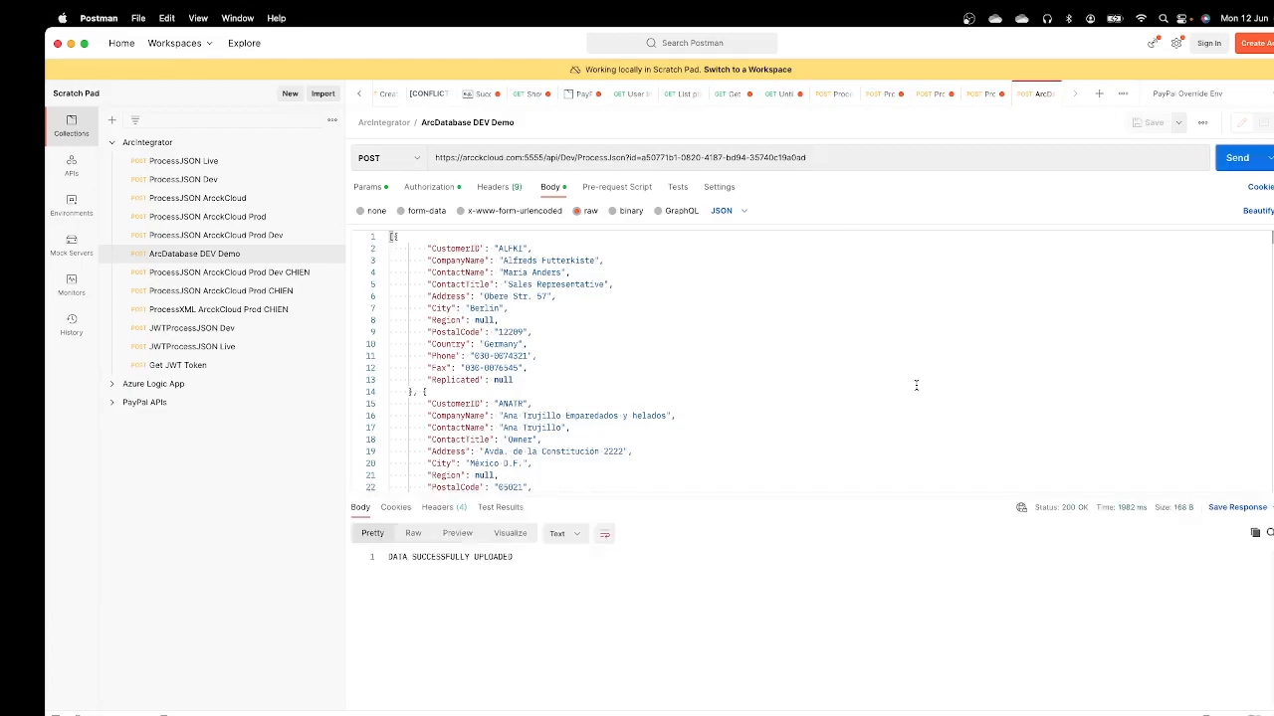
left_click_drag(535, 557, 372, 560)
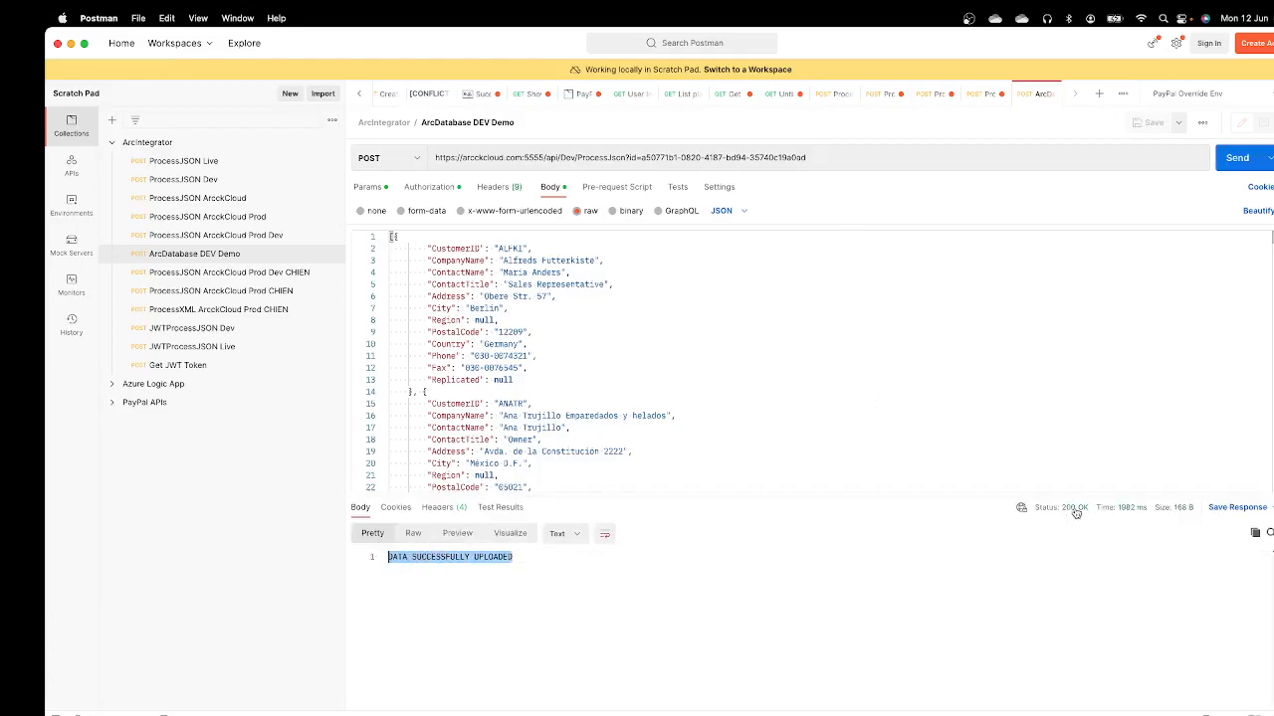
mouse_move(1125, 515)
Step: Switch back to the Orchestration Player in Chrome and inspect the input data in the Web Server component's properties
left_click(71, 45)
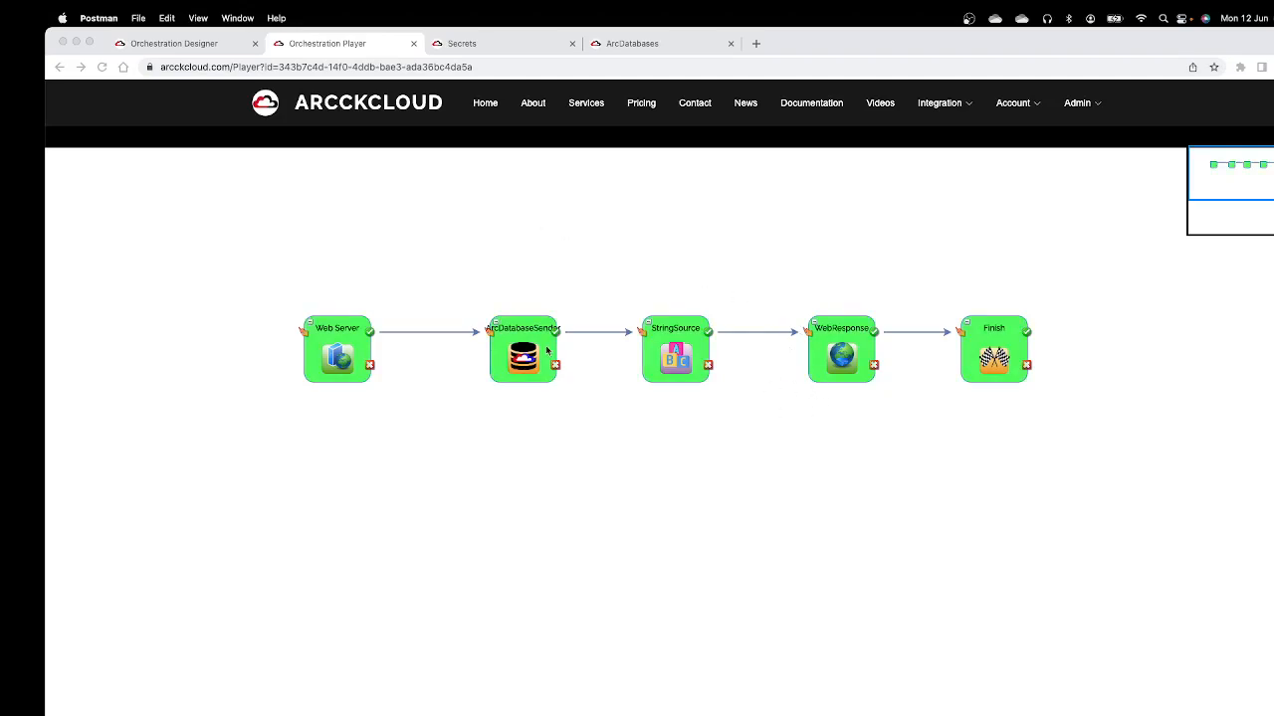
double_click(335, 363)
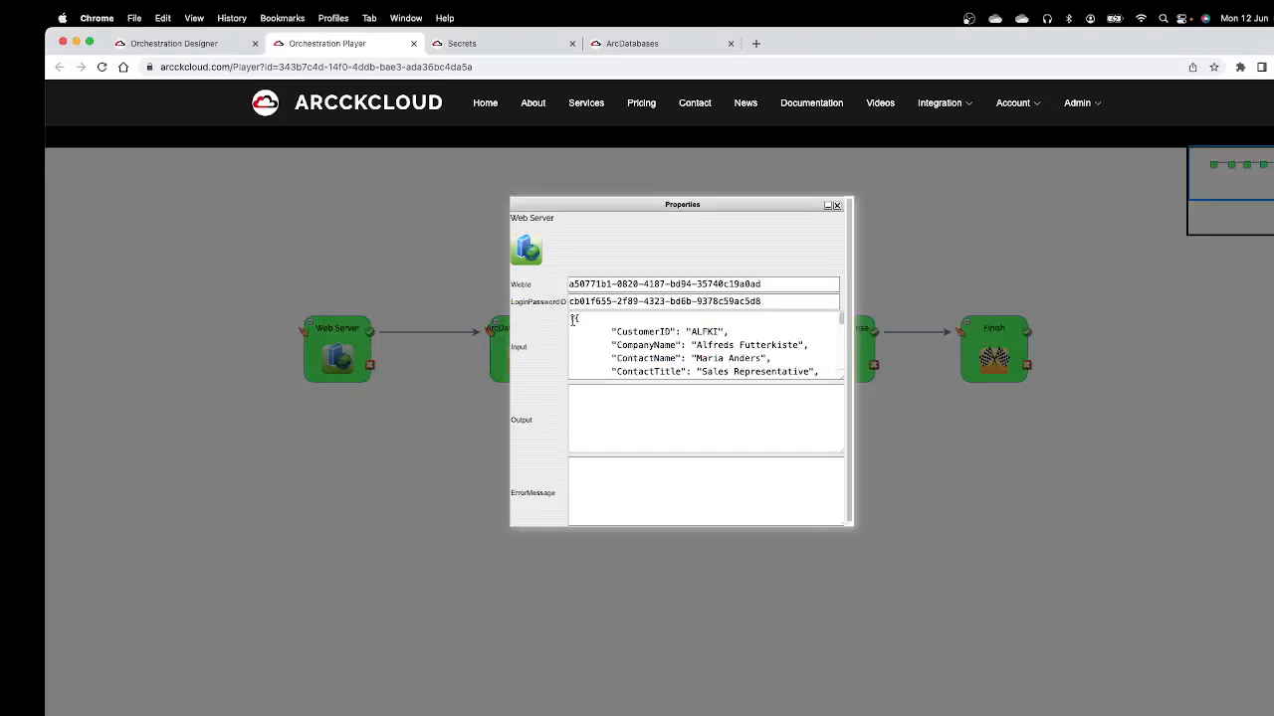
left_click_drag(572, 319, 842, 414)
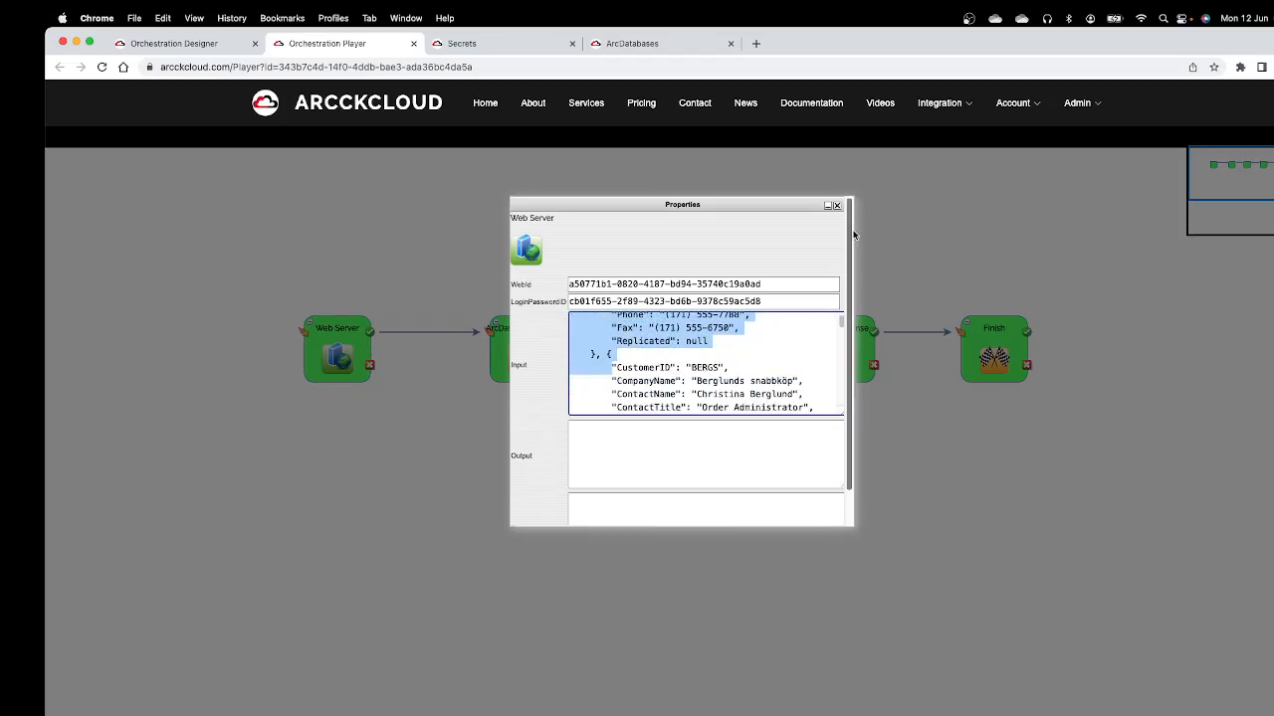
left_click(837, 206)
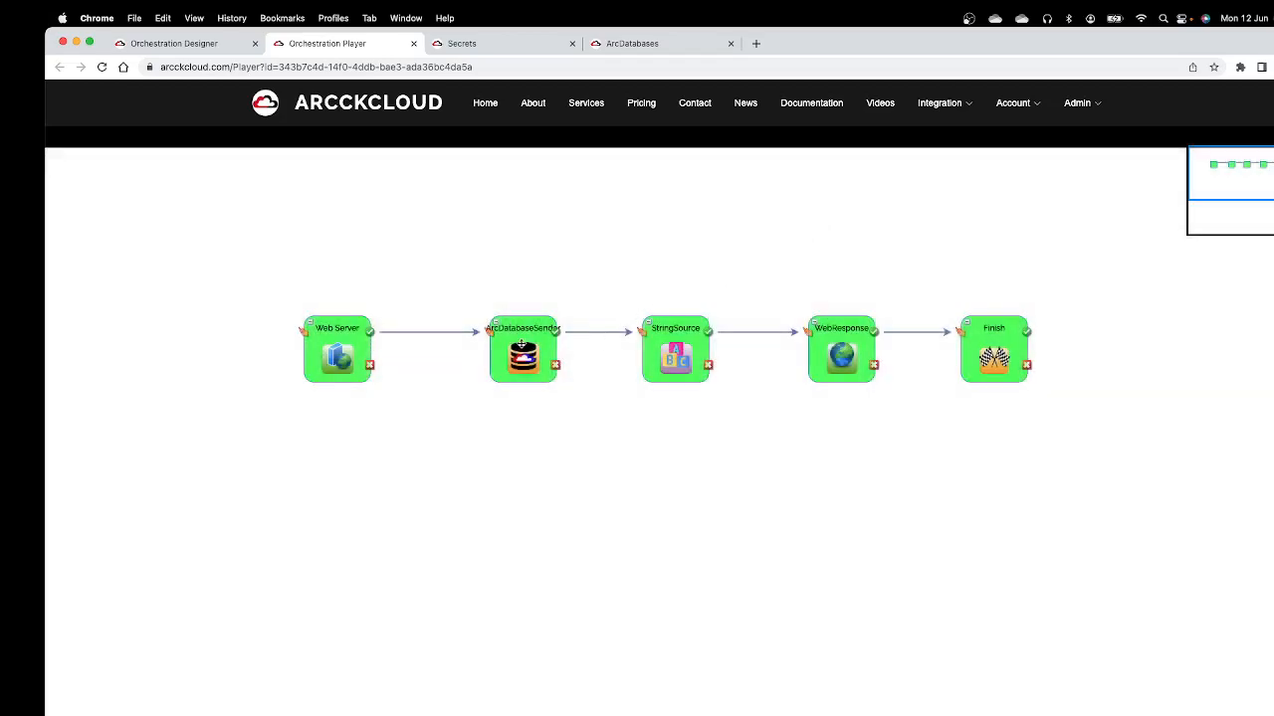
Step: Open the ArcDatabaseSender component's properties to examine its input and output data
double_click(519, 343)
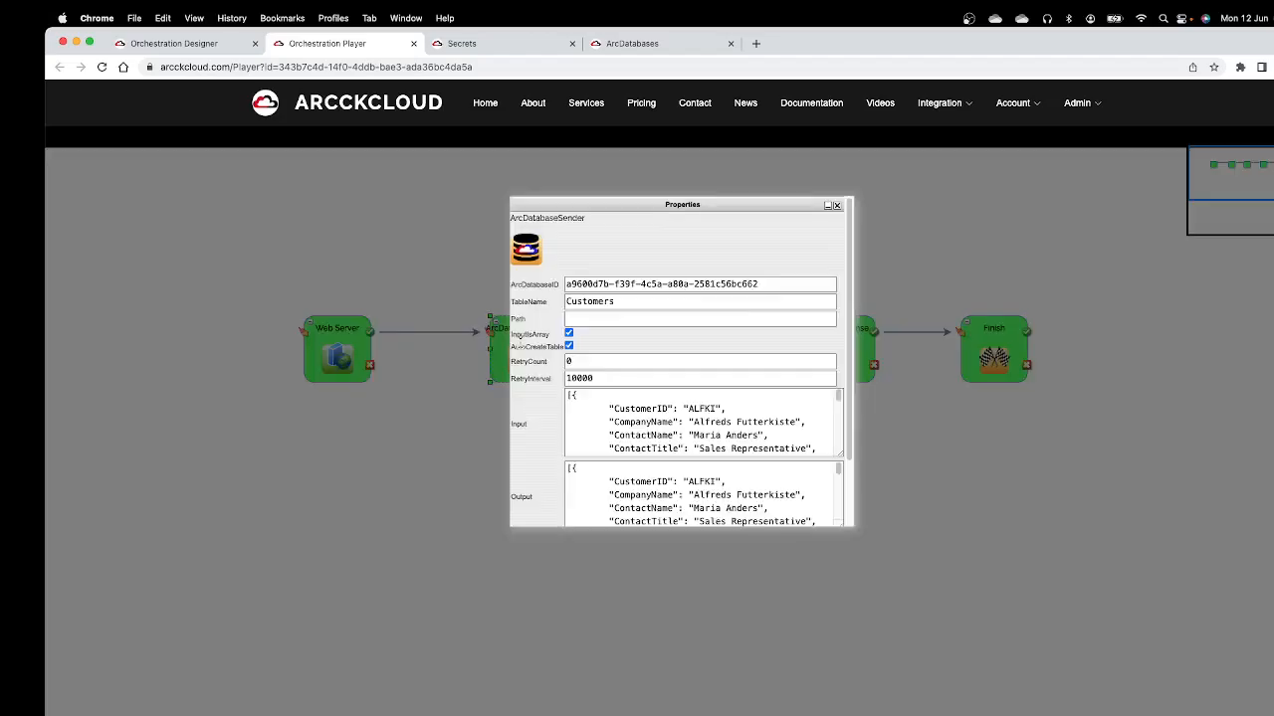